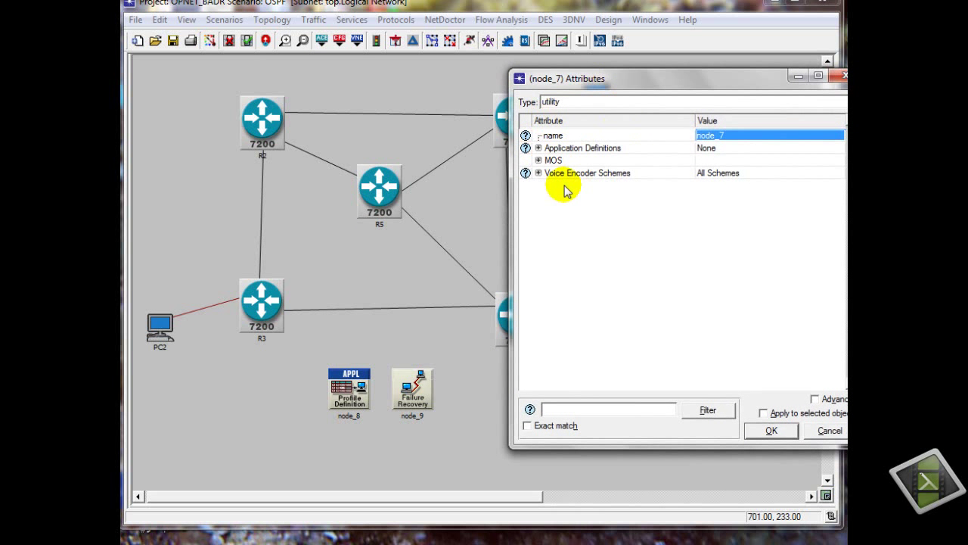
- Add one row to node_7's Application Definitions and name the application Video
click(538, 148)
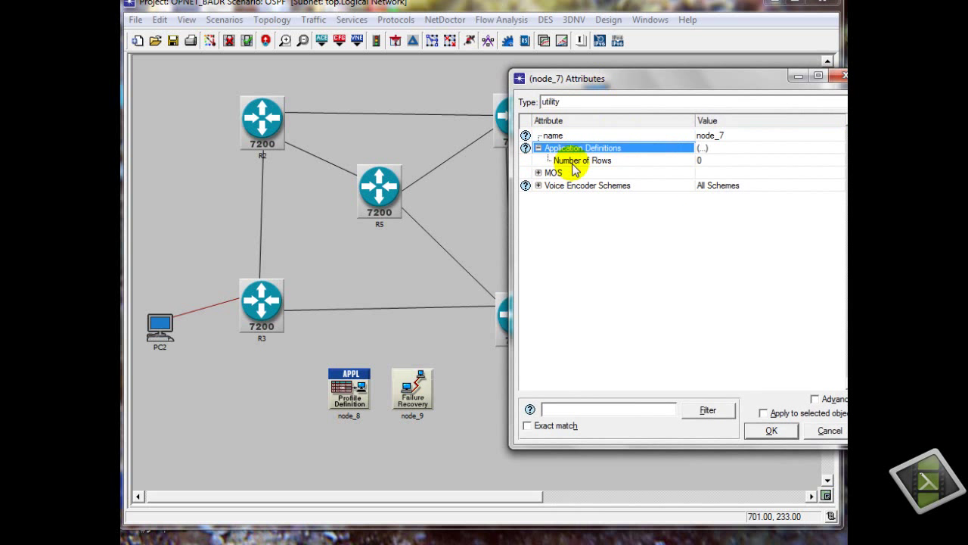
click(703, 162)
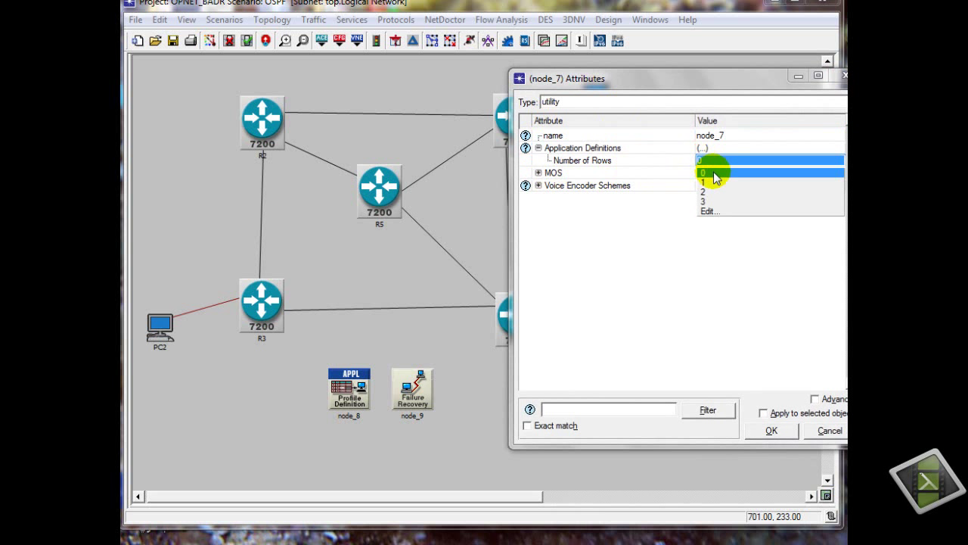
click(718, 184)
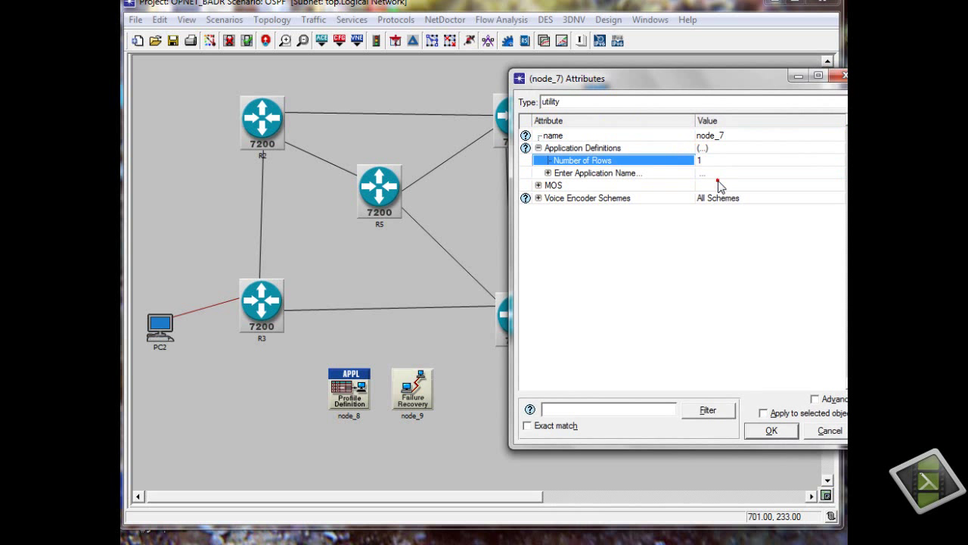
click(548, 173)
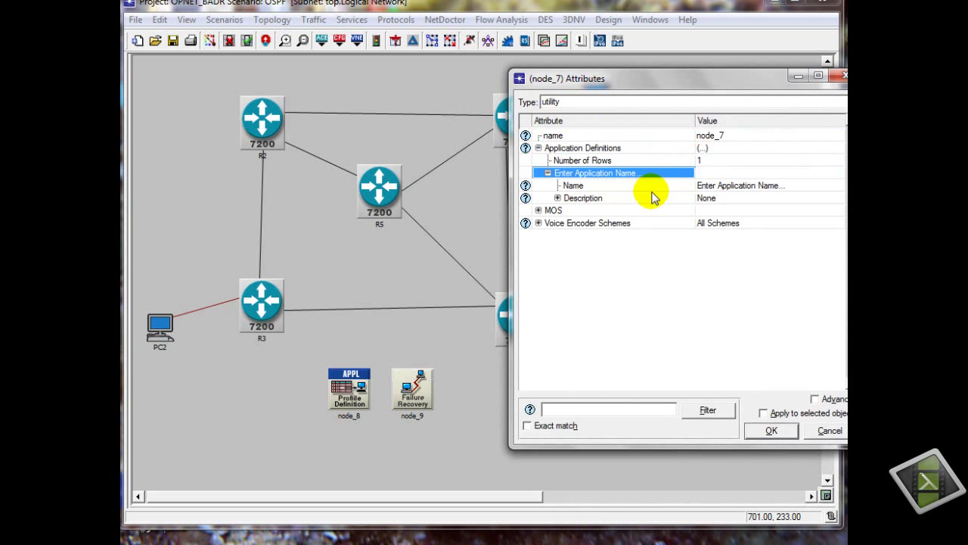
click(705, 185)
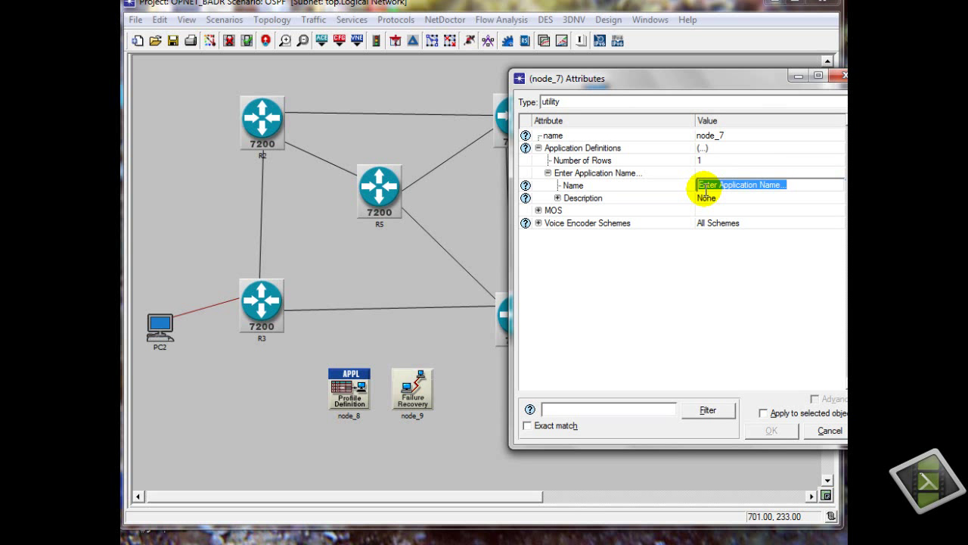
text(Video)
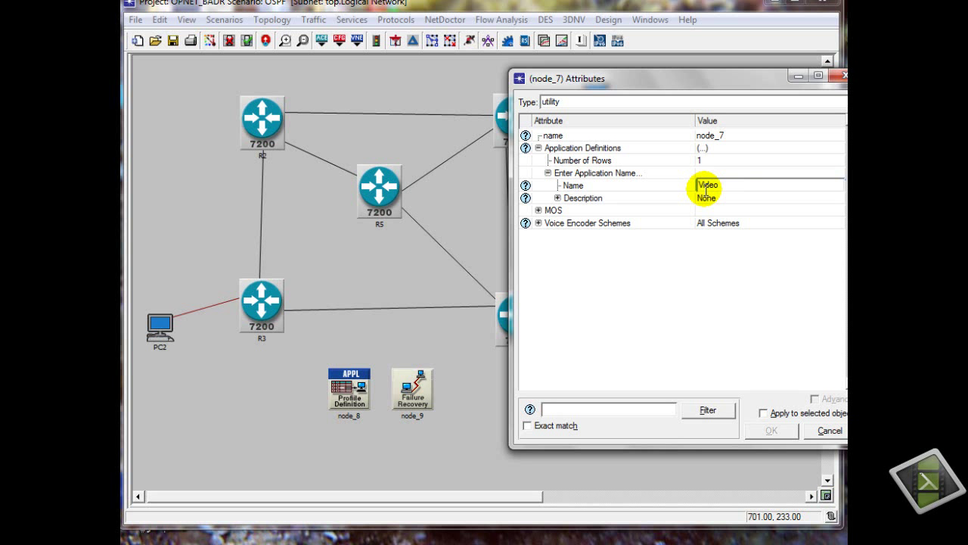
- Set the Video application's Video Conferencing description to High Resolution Video and accept the node_7 attributes
click(558, 198)
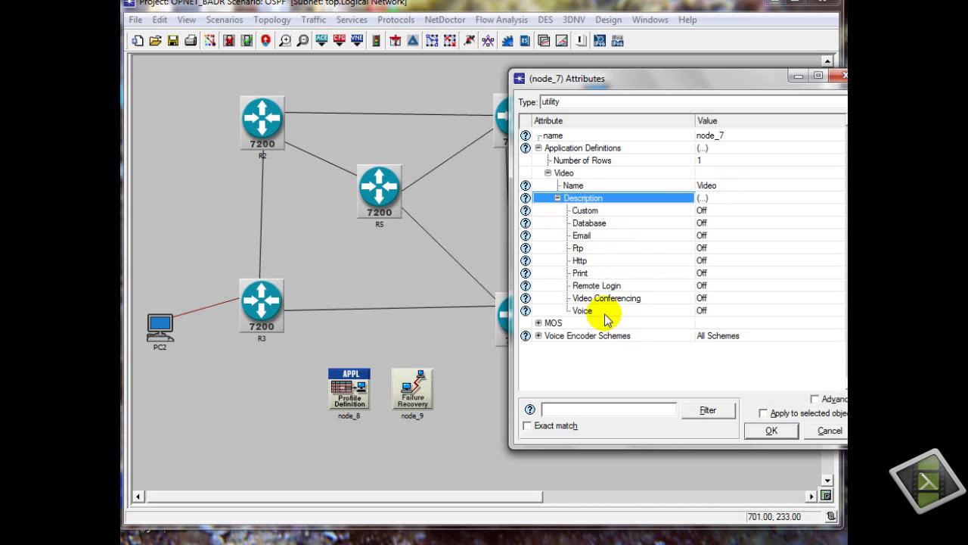
click(711, 298)
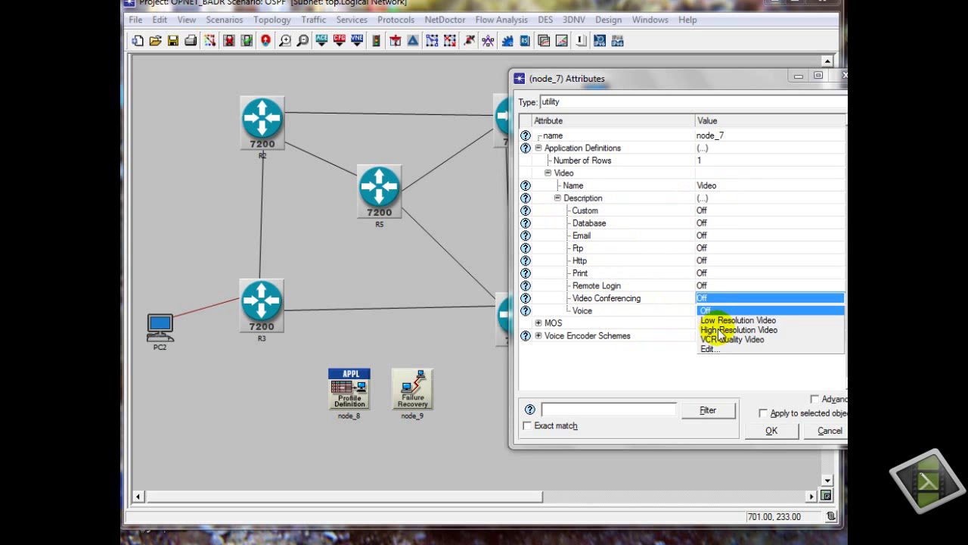
click(722, 330)
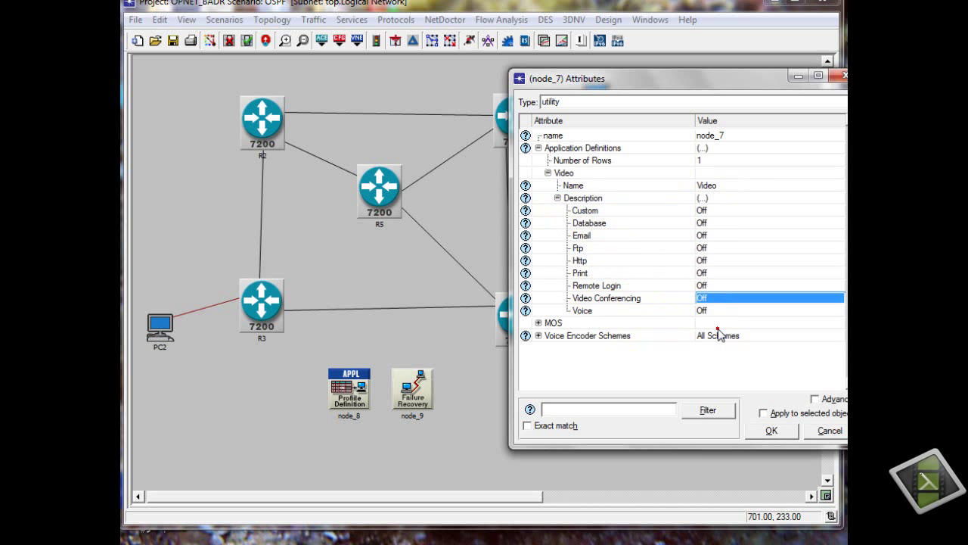
click(768, 430)
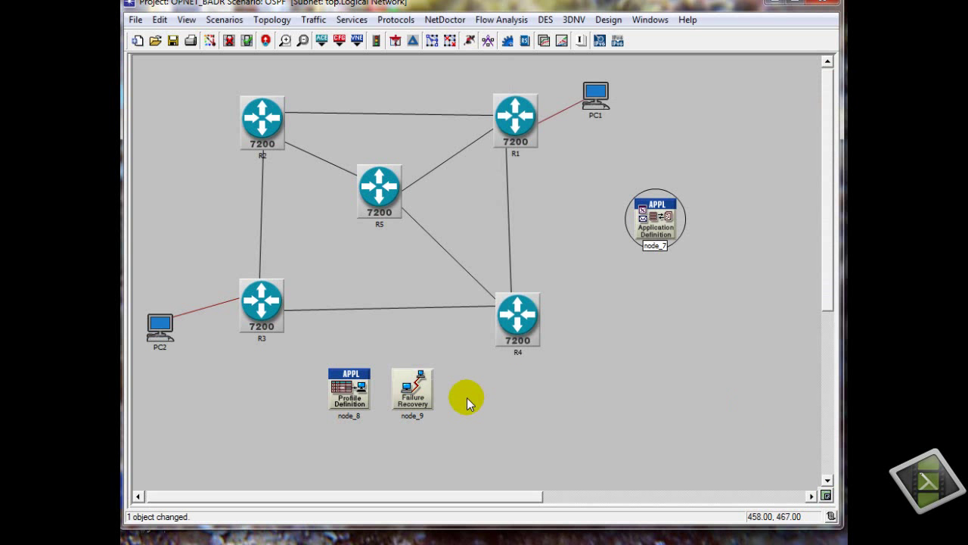
- Move the Profile Definition node beside the Application Definition node and open its attributes for editing
click(361, 394)
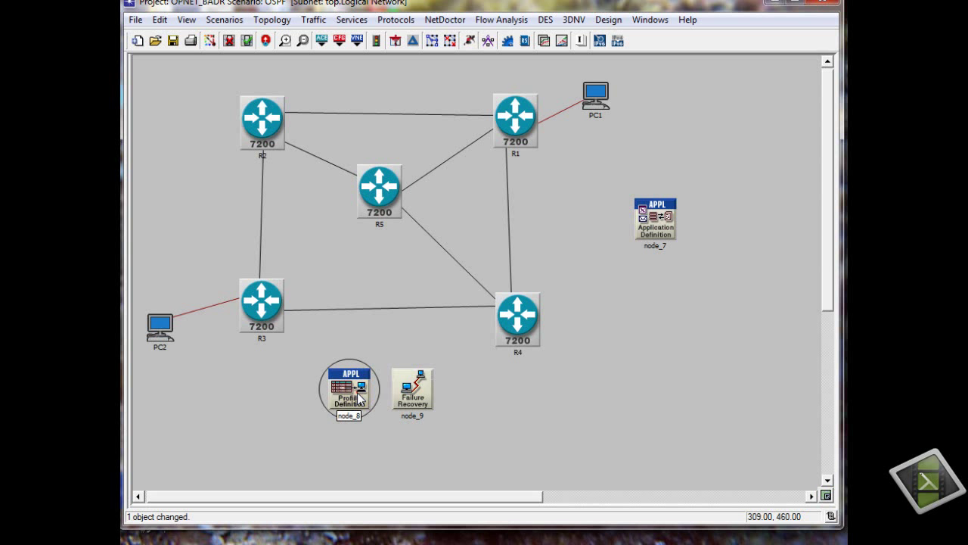
drag(714, 215, 716, 222)
right_click(722, 225)
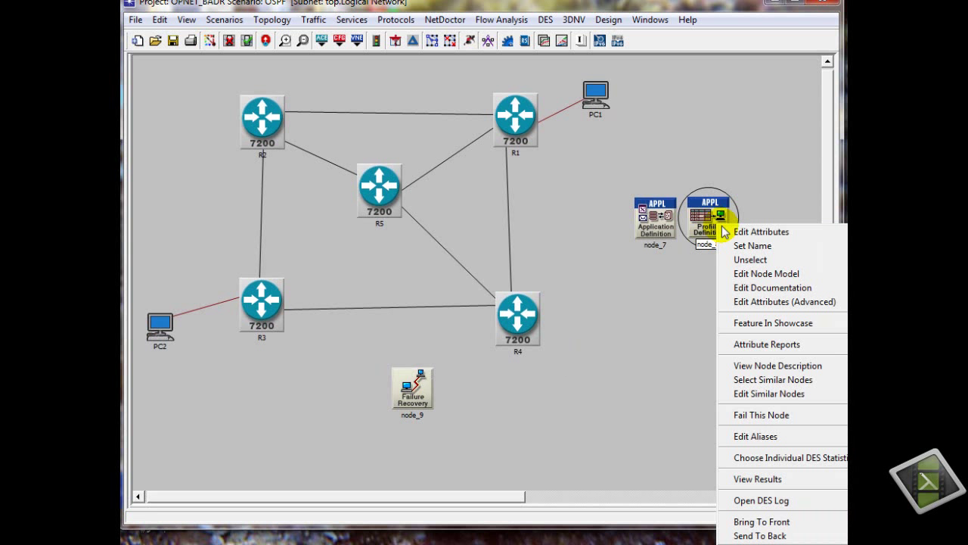
click(737, 232)
drag(631, 164, 575, 103)
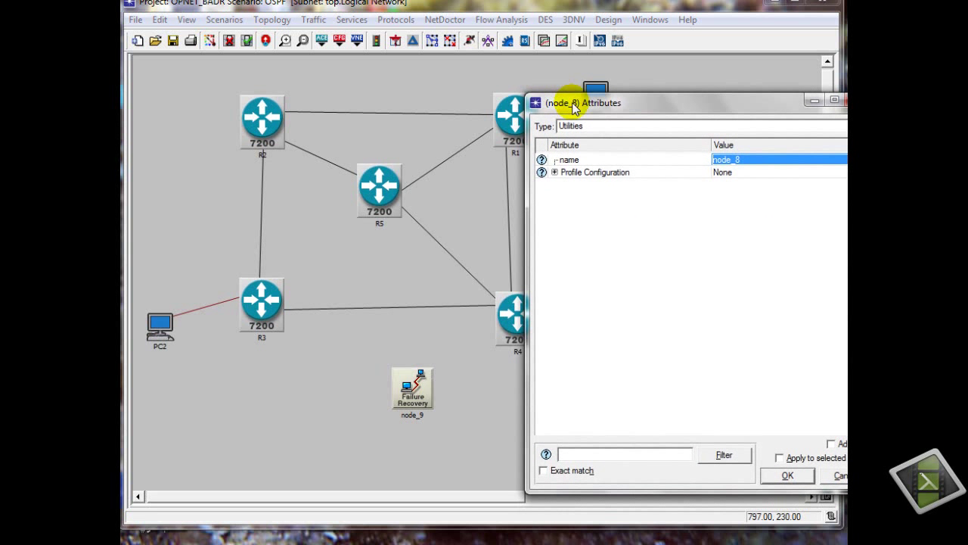
- Add one row to node_8's Profile Configuration and name the profile VI
click(555, 173)
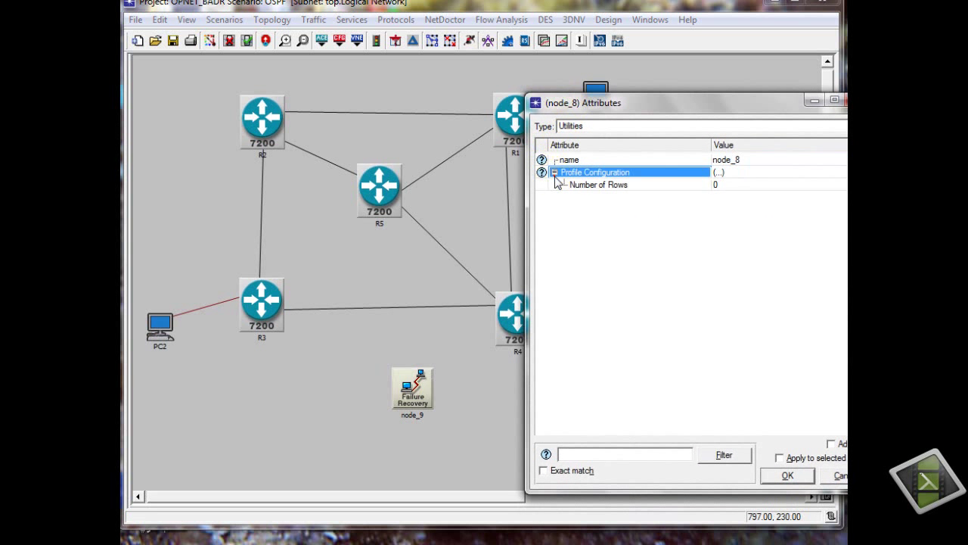
click(718, 184)
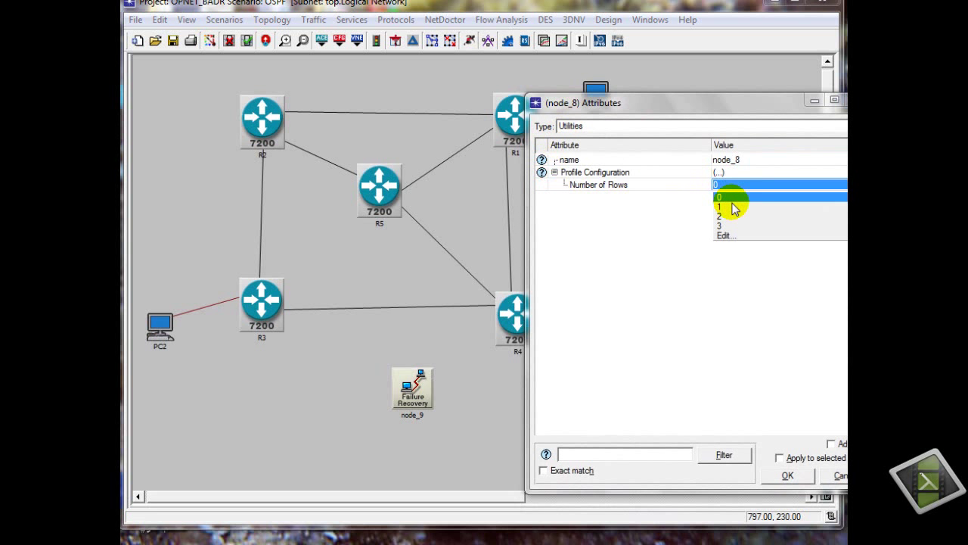
click(733, 207)
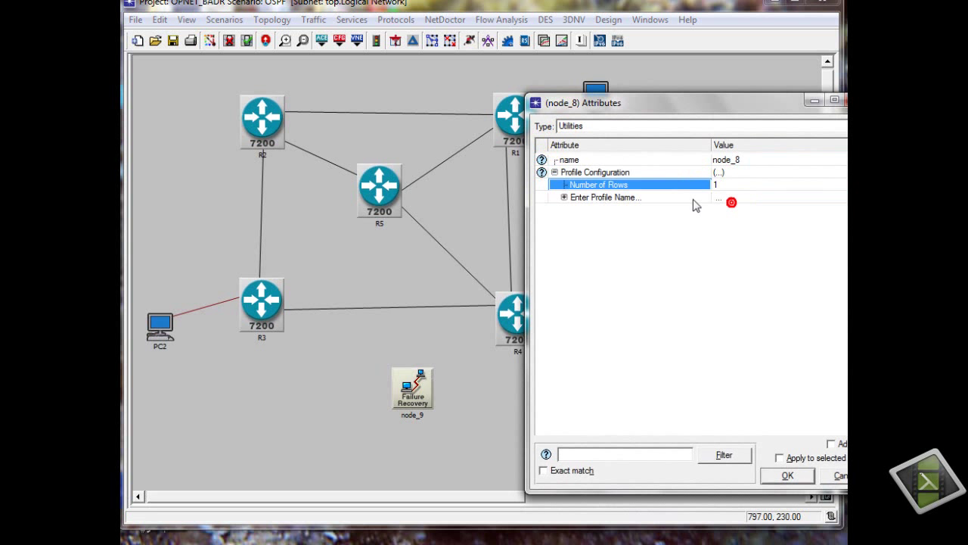
click(564, 198)
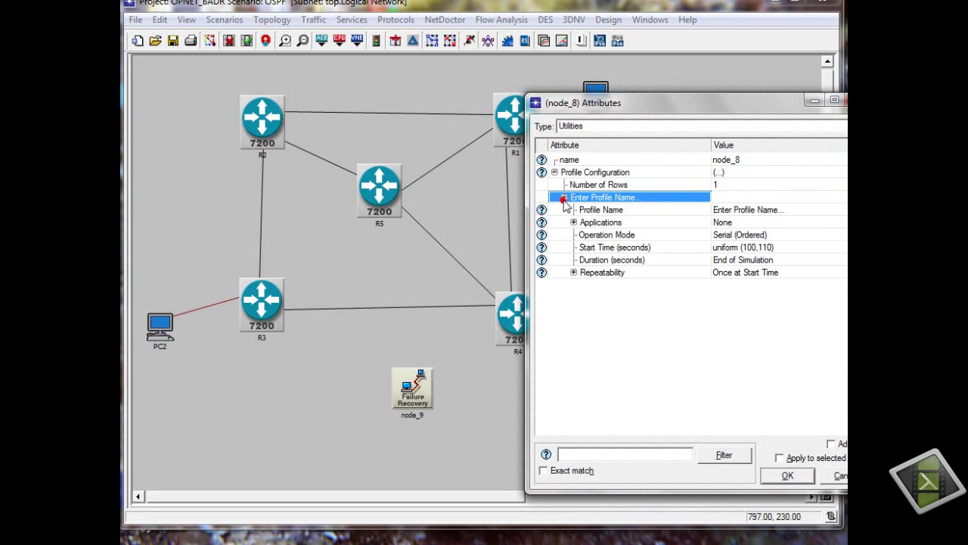
click(749, 209)
text(V)
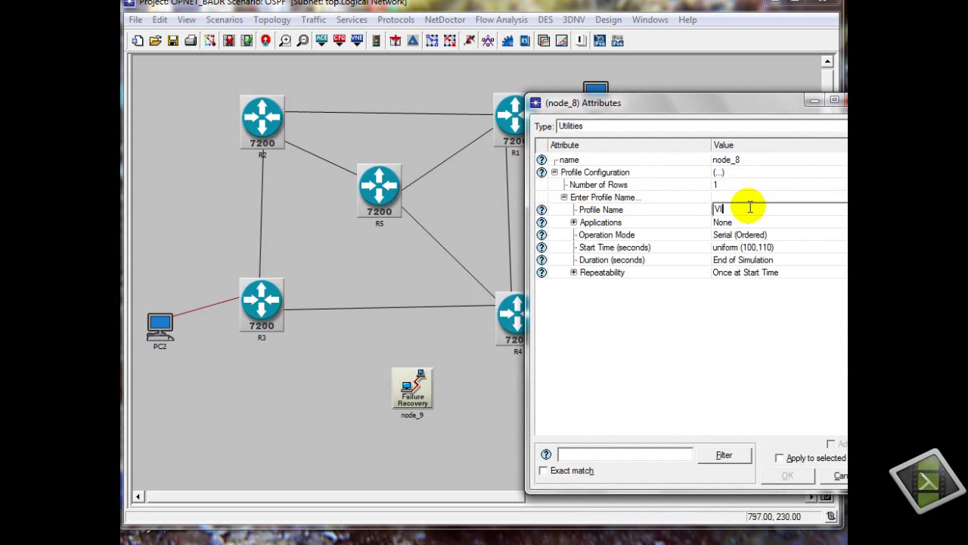
text(I)
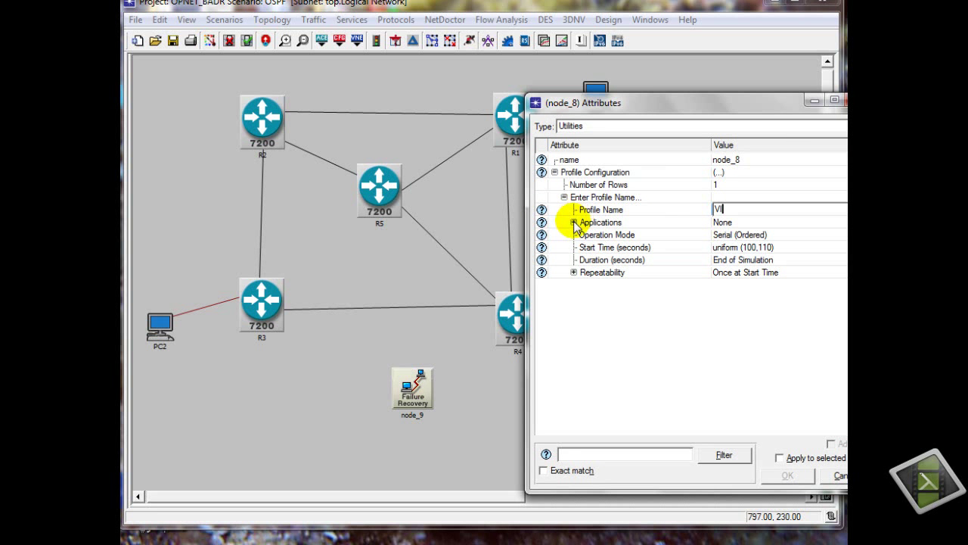
- Add one application row to the VI profile, choose Video as its application, and accept the node_8 attributes
click(573, 221)
click(723, 234)
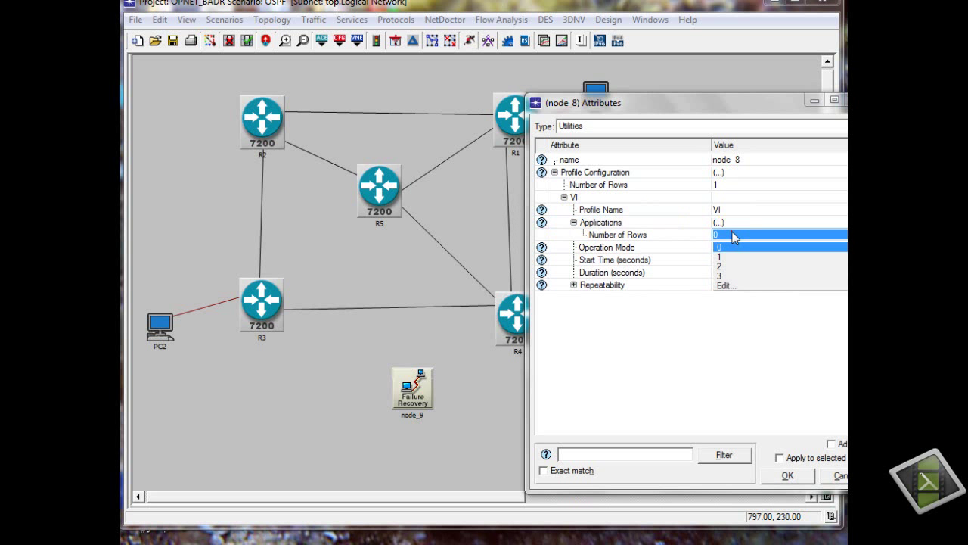
click(730, 258)
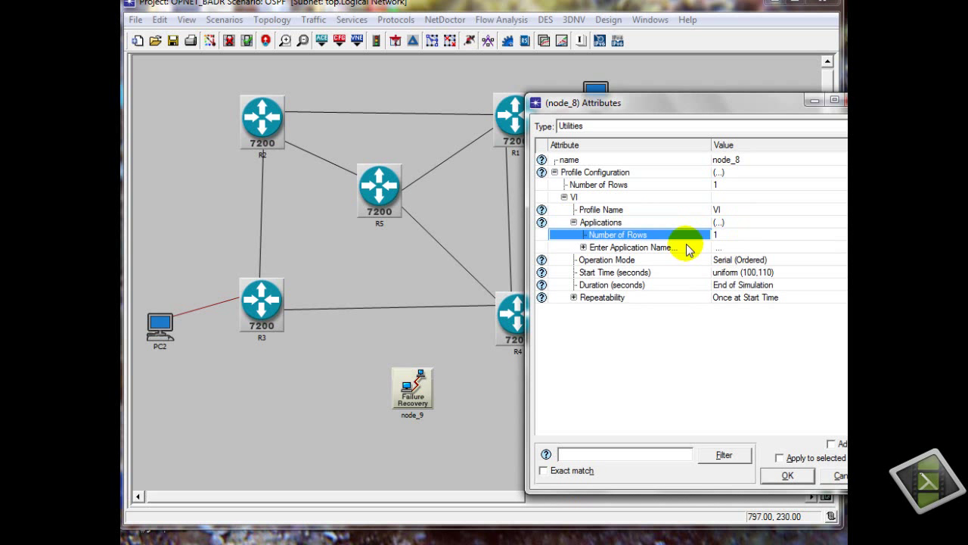
click(582, 247)
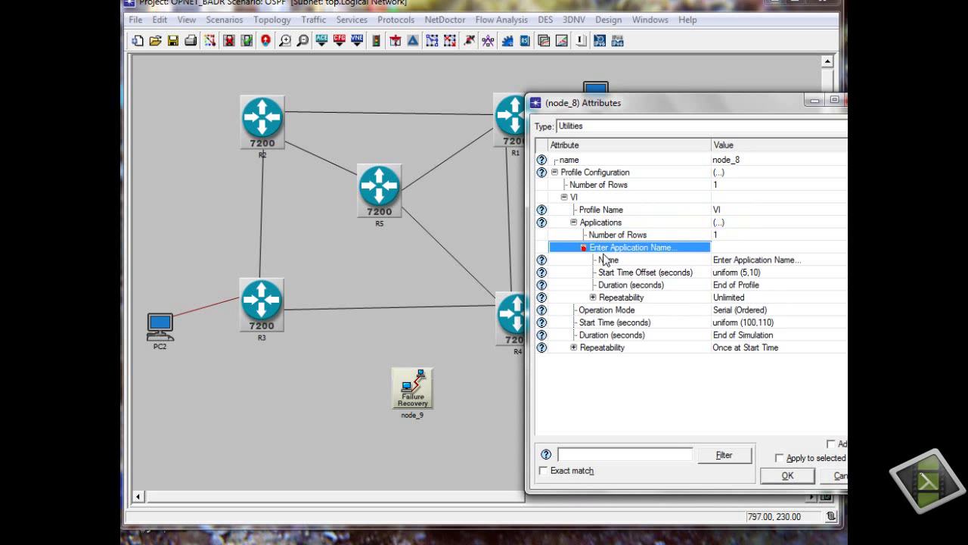
click(739, 262)
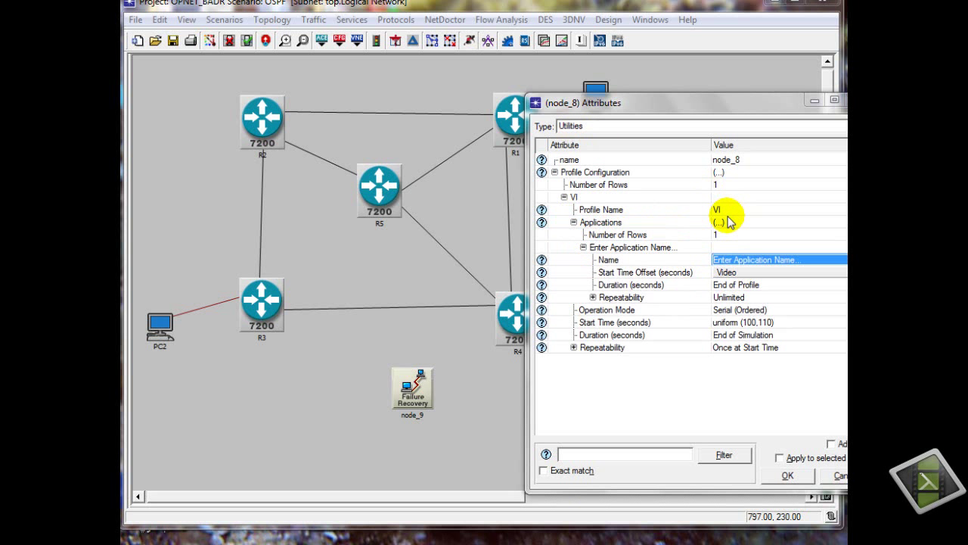
click(724, 274)
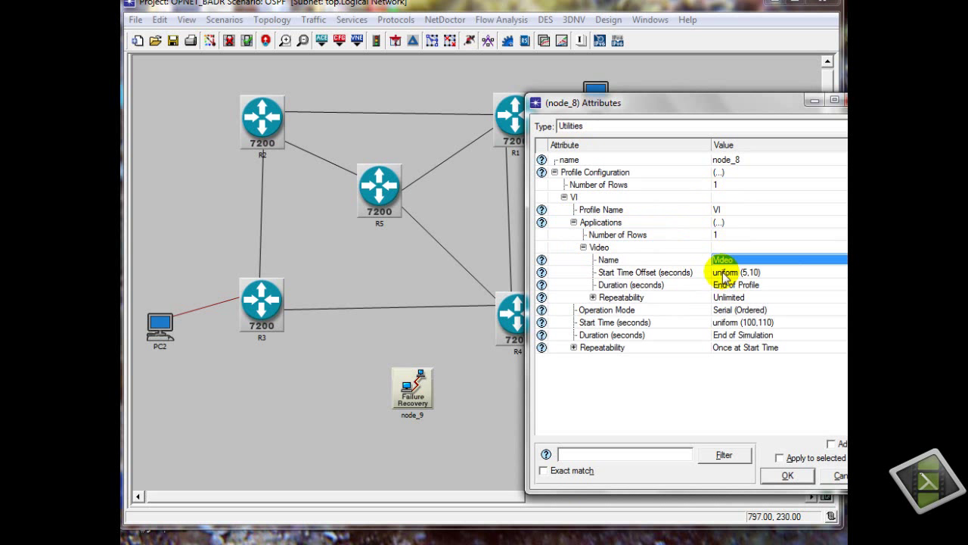
click(788, 475)
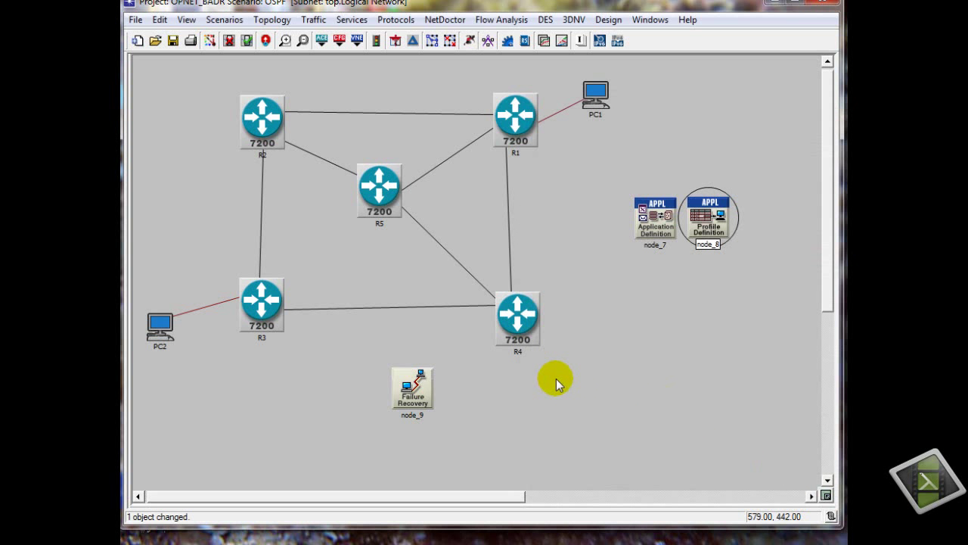
- Move the Failure Recovery node below the Application Definition node and open its attributes for editing
click(416, 384)
drag(659, 308, 664, 278)
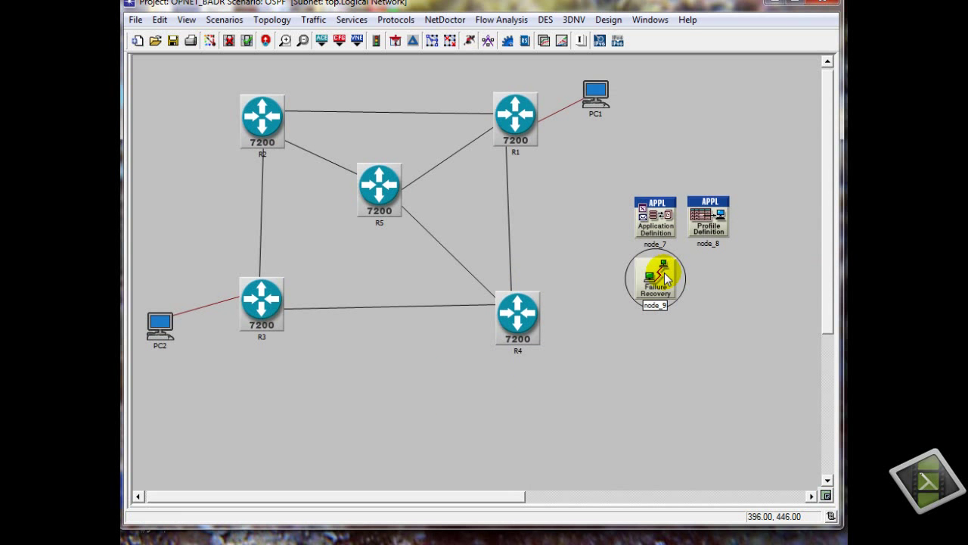
right_click(664, 272)
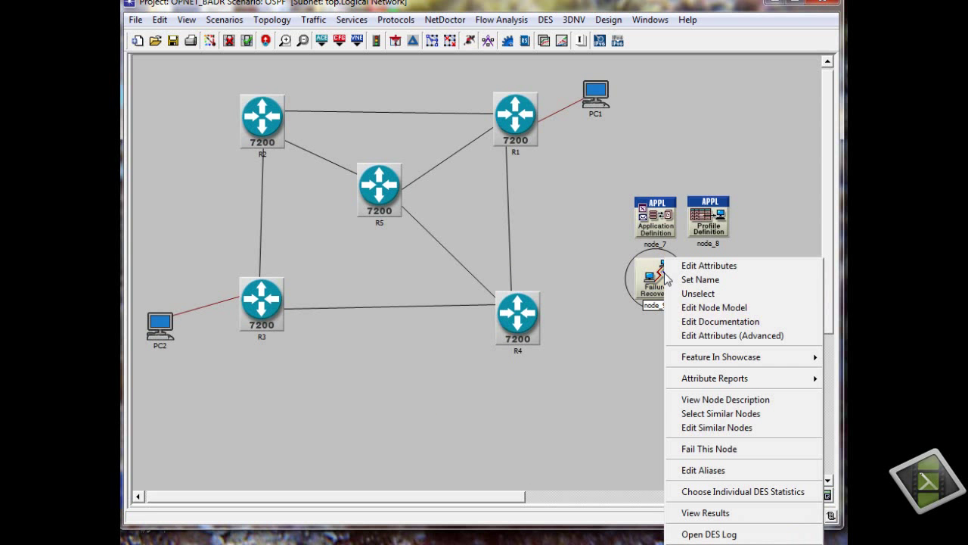
click(668, 267)
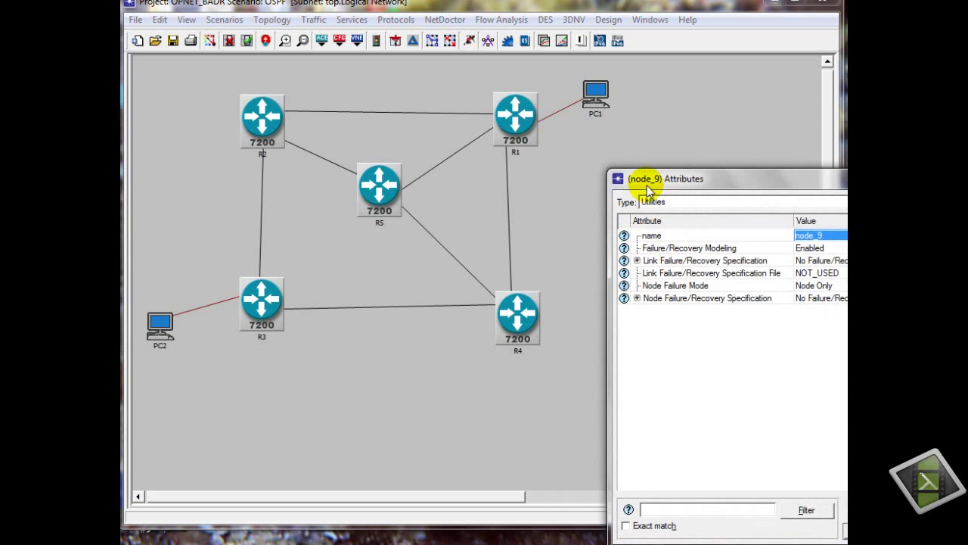
drag(645, 187, 501, 88)
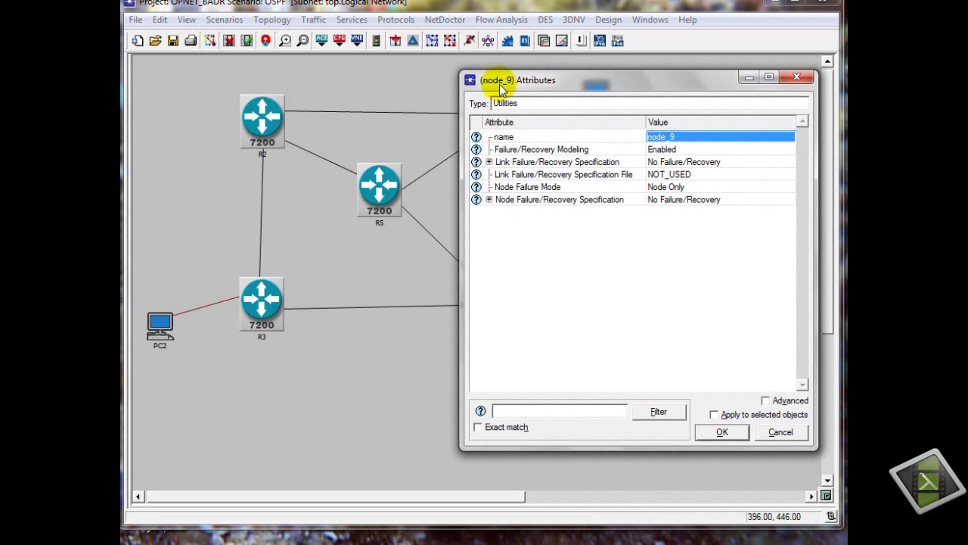
- Expand node_9's Link Failure/Recovery Specification, check the first situation's fail and recover times in the PowerPoint slide, and return to the OPNET project
click(489, 162)
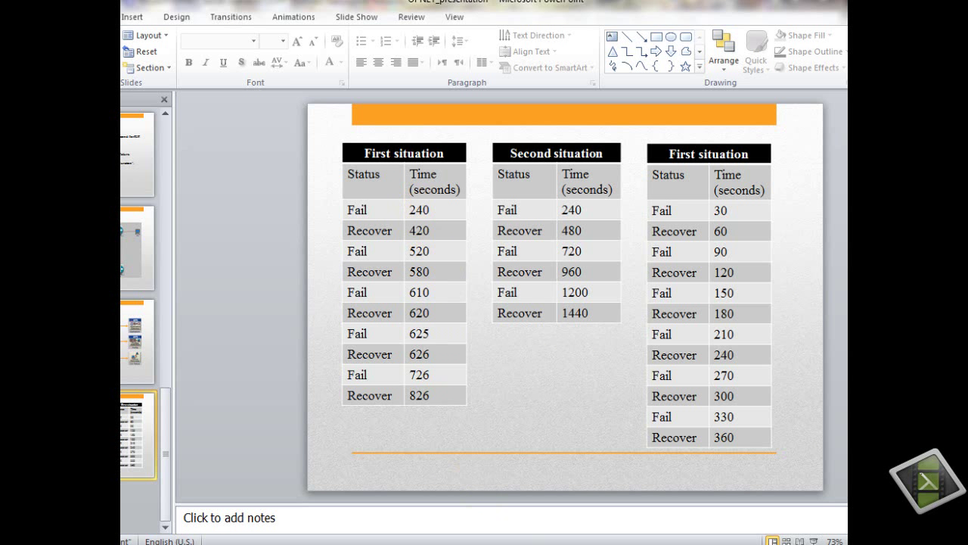
mouse_move(590, 539)
click(627, 508)
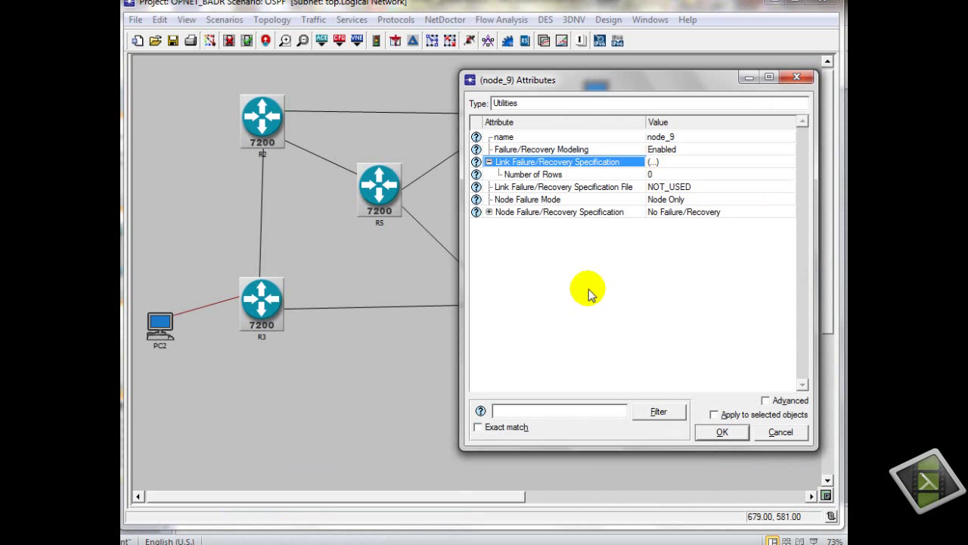
click(464, 539)
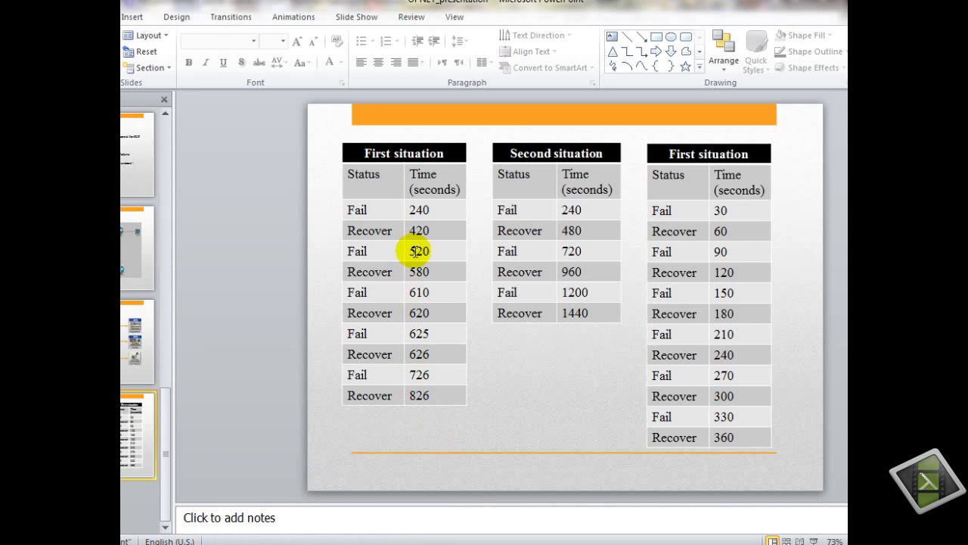
mouse_move(613, 532)
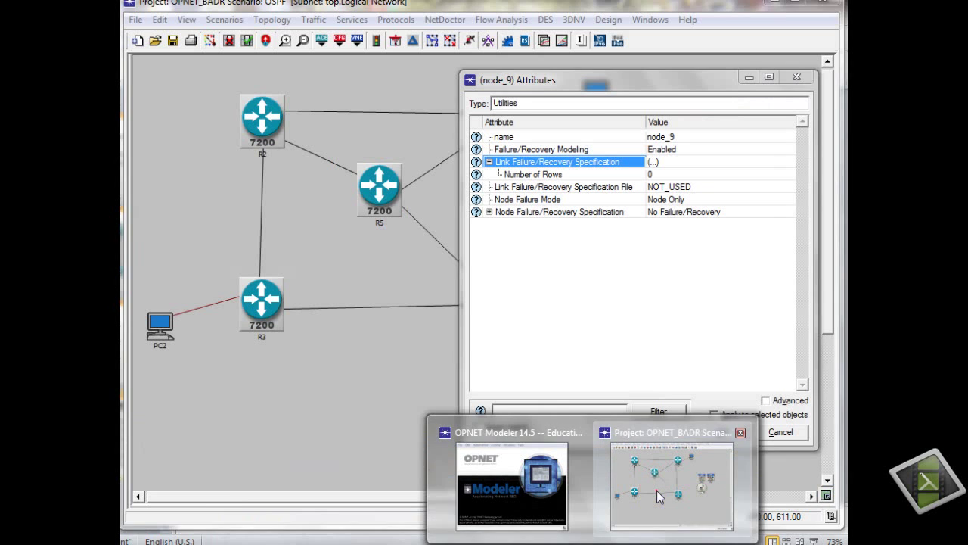
click(655, 489)
- Set the number of rows in node_9's Link Failure/Recovery Specification to 10
click(652, 174)
click(655, 187)
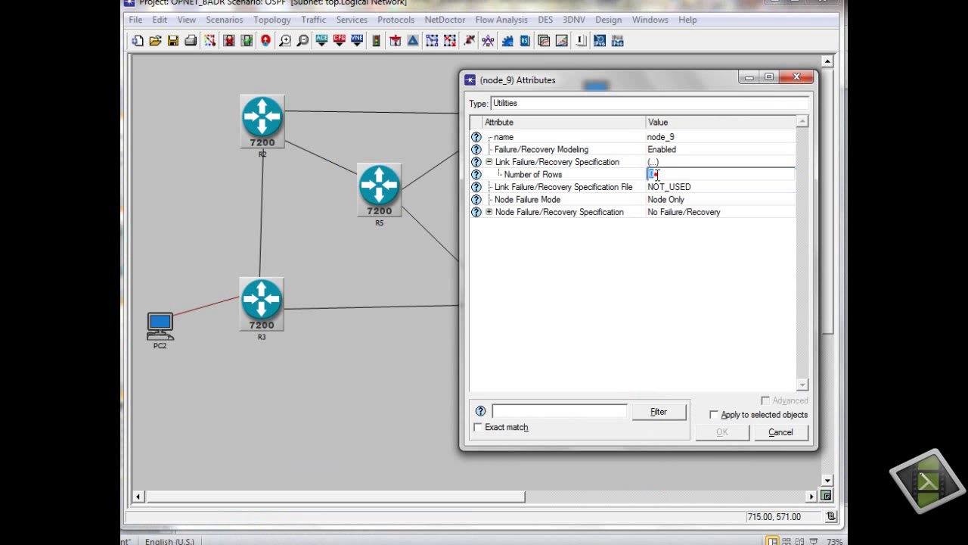
click(657, 174)
text(10)
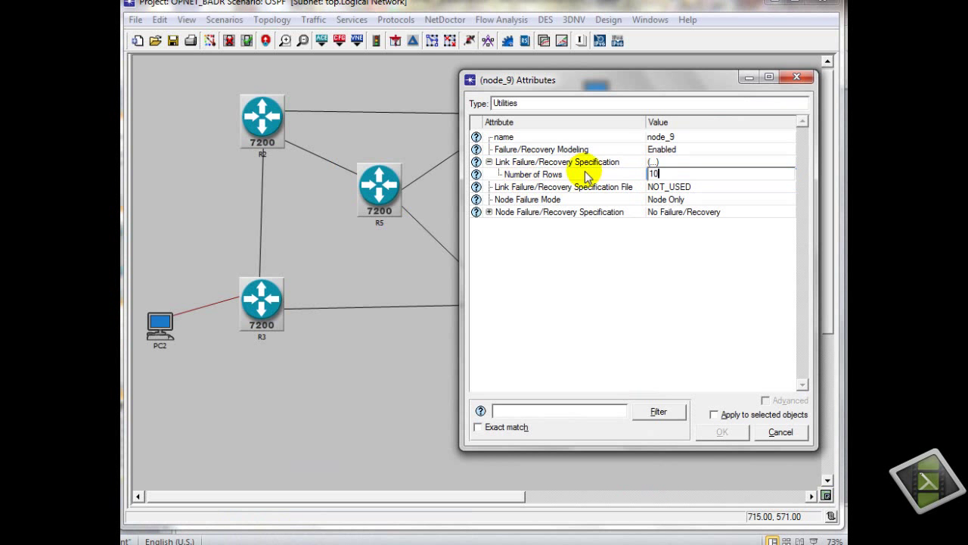
- Apply the row count of 10 and expand the ten Link Failure/Recovery rows to expose their name, time and status
key(Return)
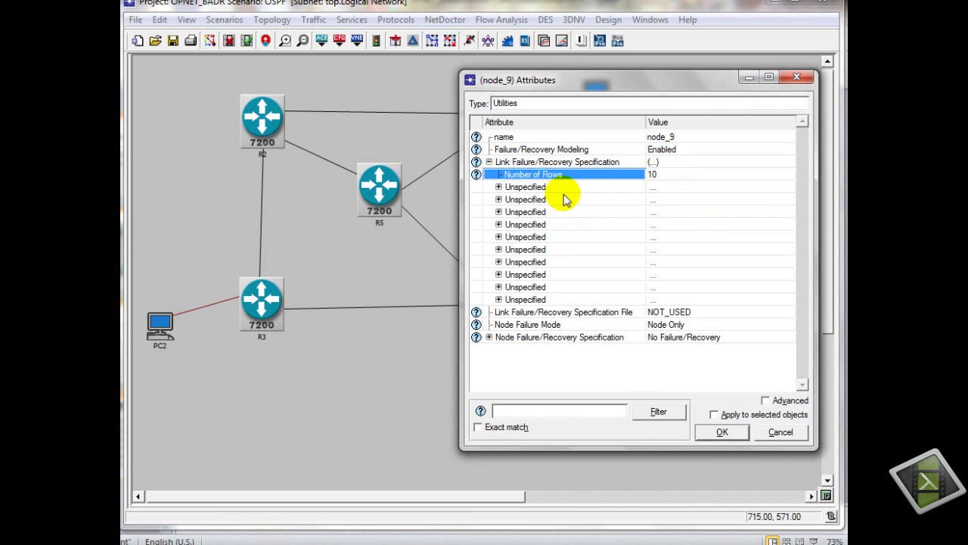
click(499, 187)
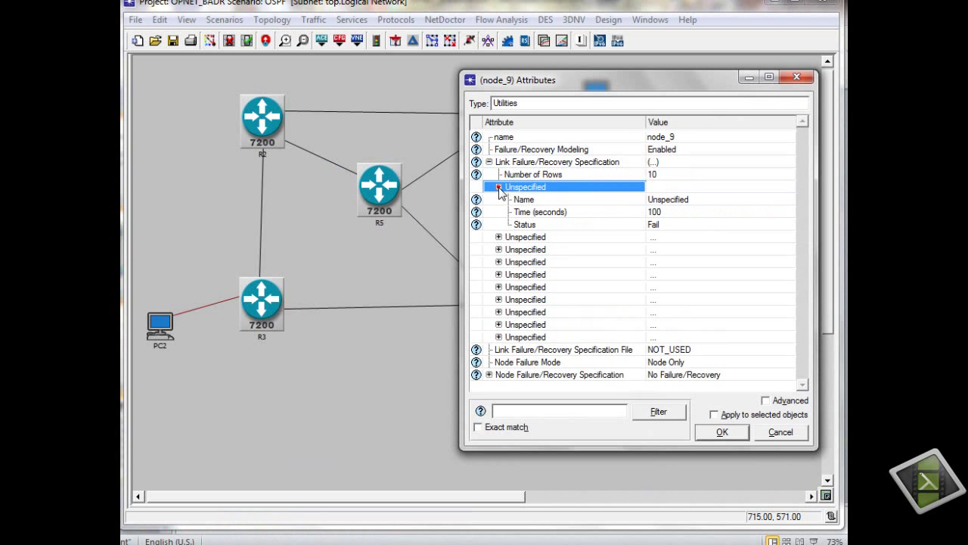
click(499, 237)
click(499, 286)
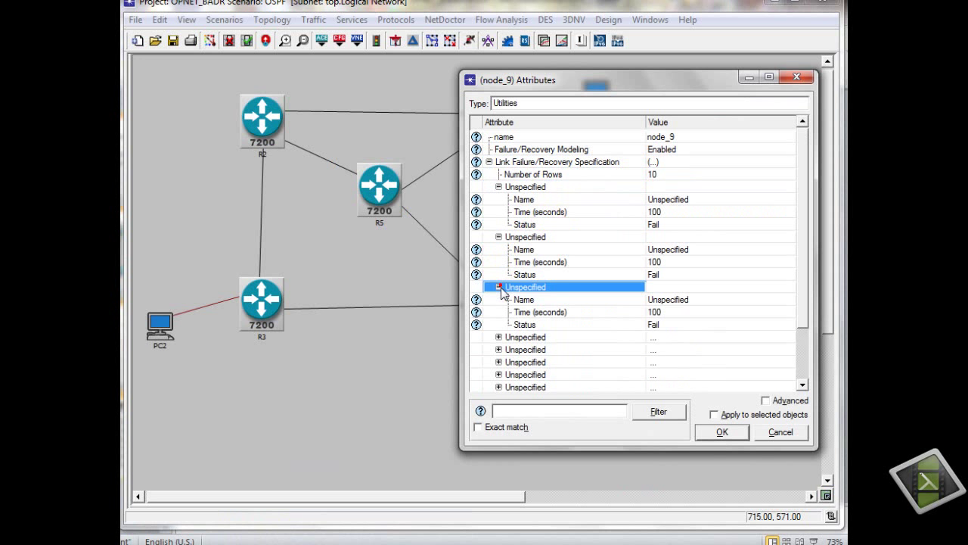
click(499, 337)
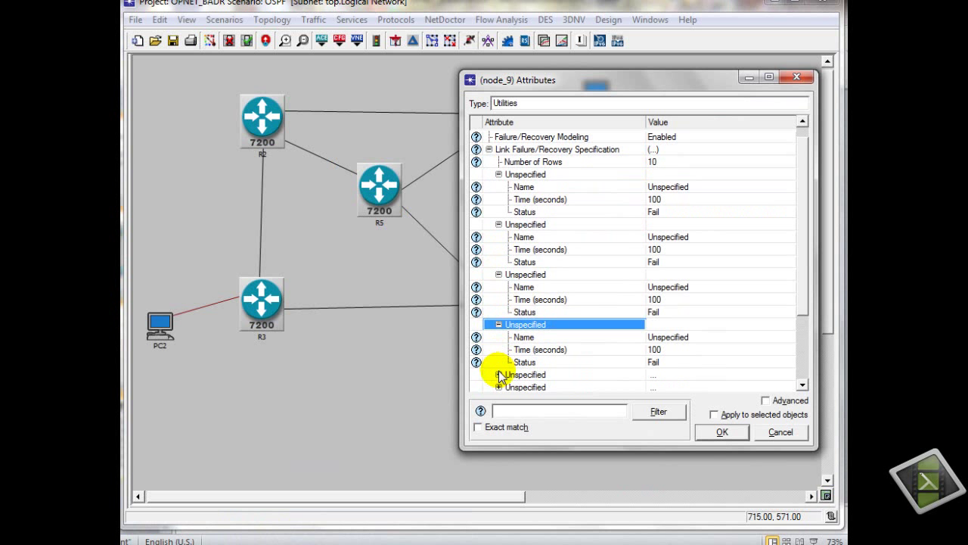
click(499, 374)
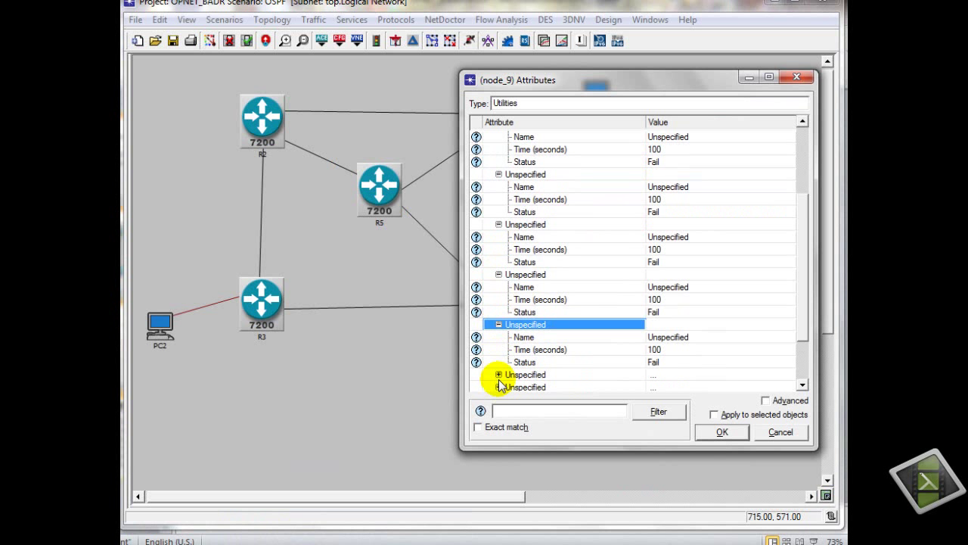
click(498, 375)
click(499, 375)
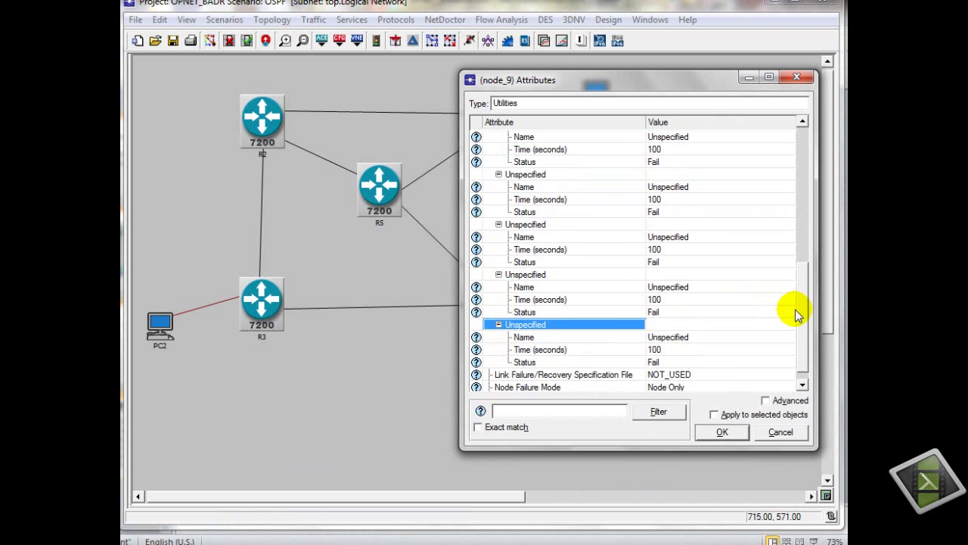
- Assign the first link failure/recovery row to Logical Network.R2 <-> R1 and set its time to 240 seconds
drag(796, 310, 796, 174)
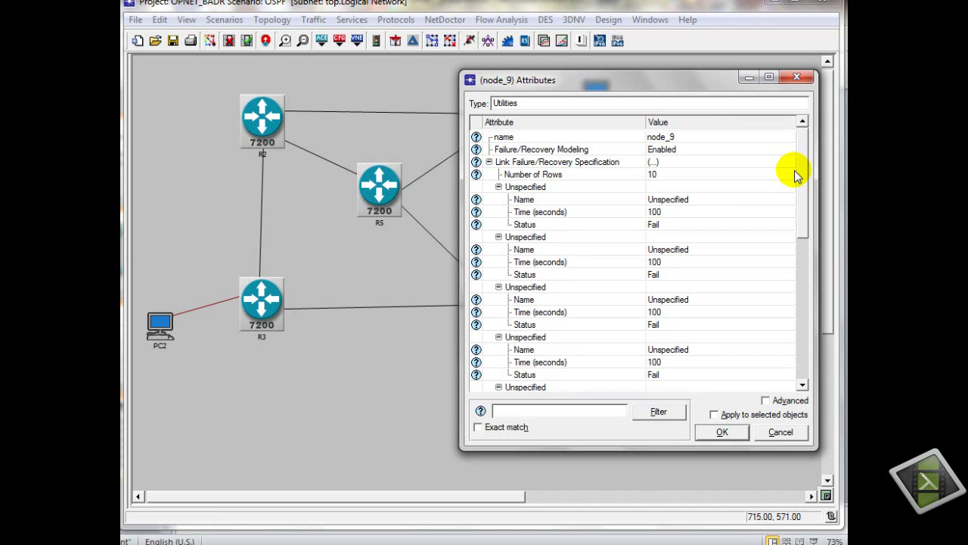
click(668, 199)
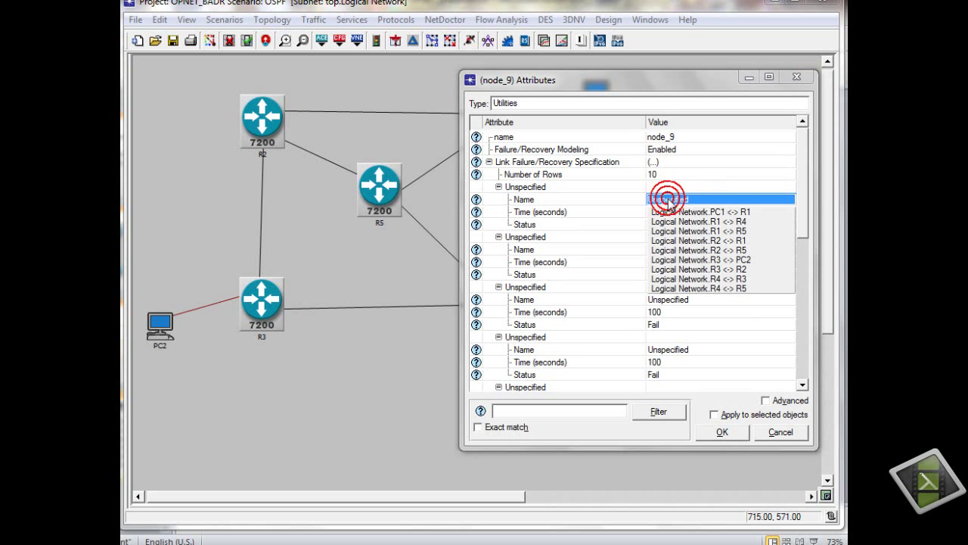
click(732, 241)
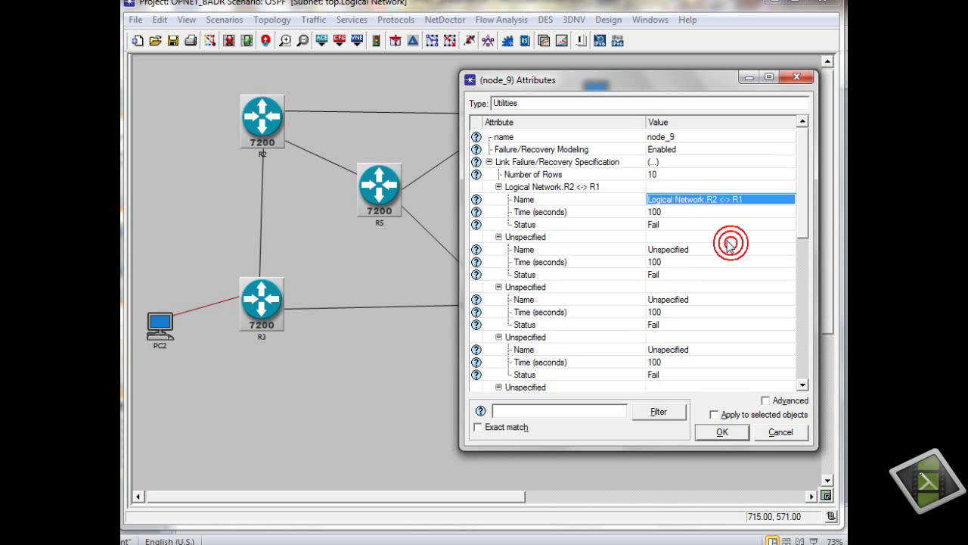
click(677, 212)
click(677, 212)
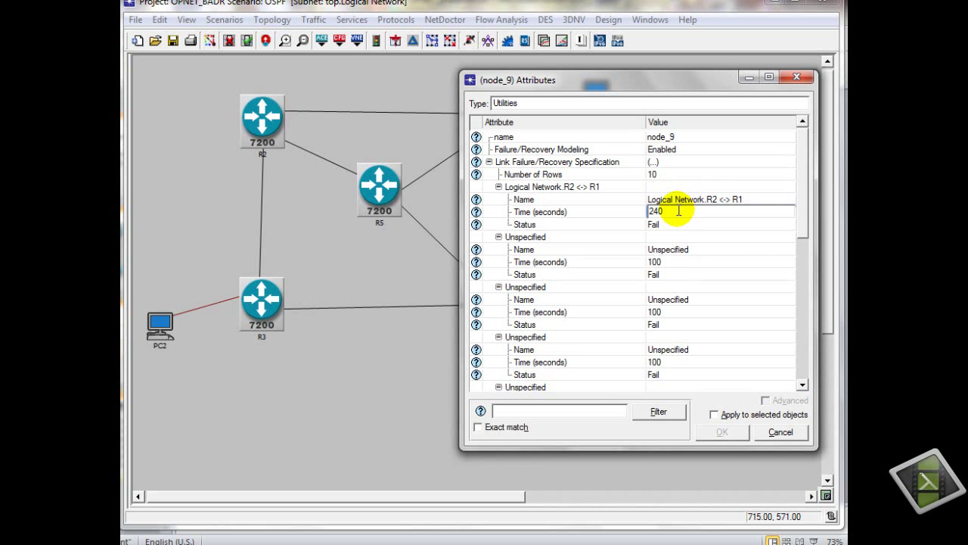
text(240)
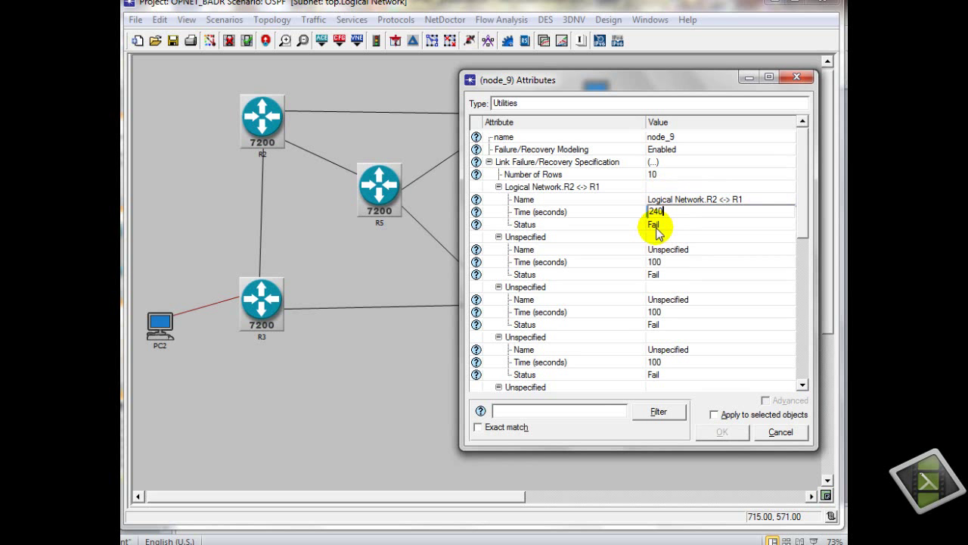
- Configure the second row for Logical Network.R2 <-> R1 with time 420 seconds and status Recover
click(669, 249)
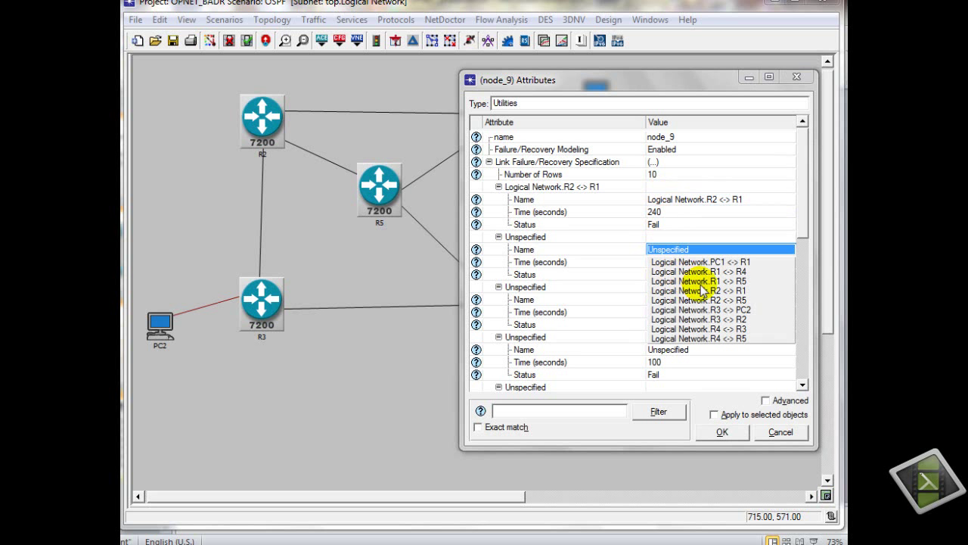
click(703, 291)
click(678, 261)
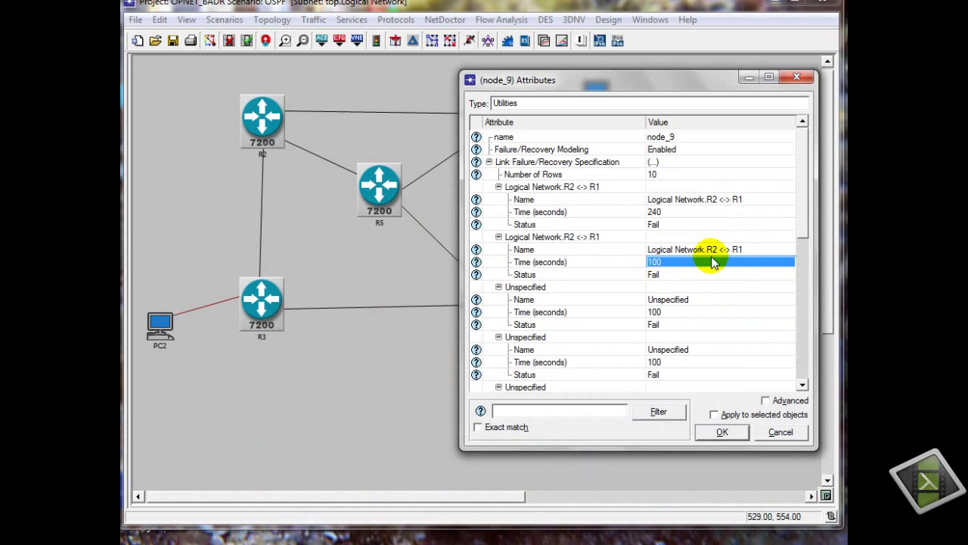
click(711, 260)
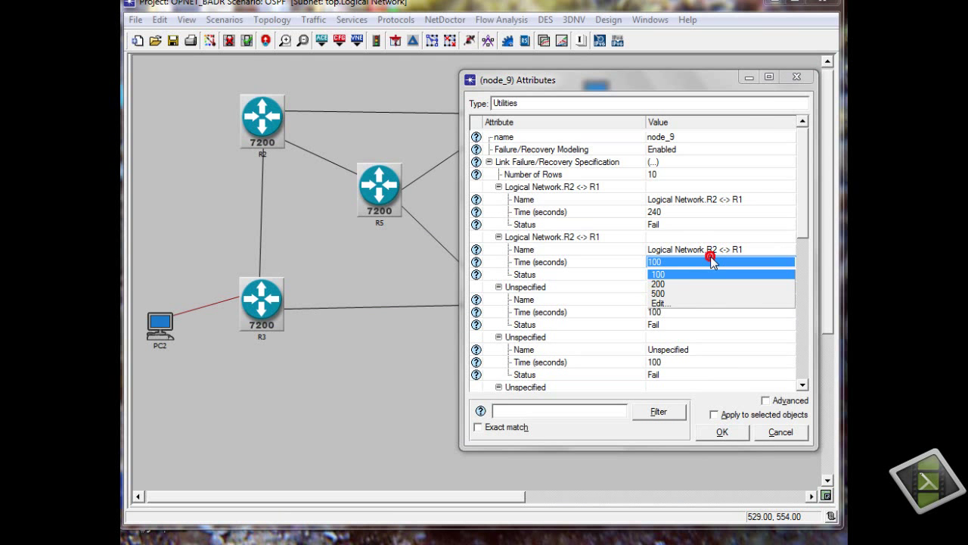
click(712, 260)
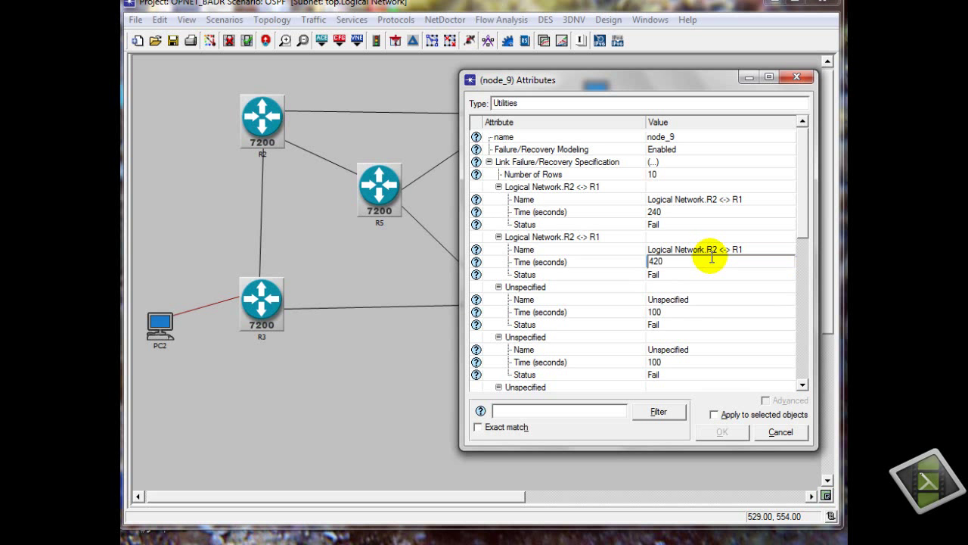
click(679, 275)
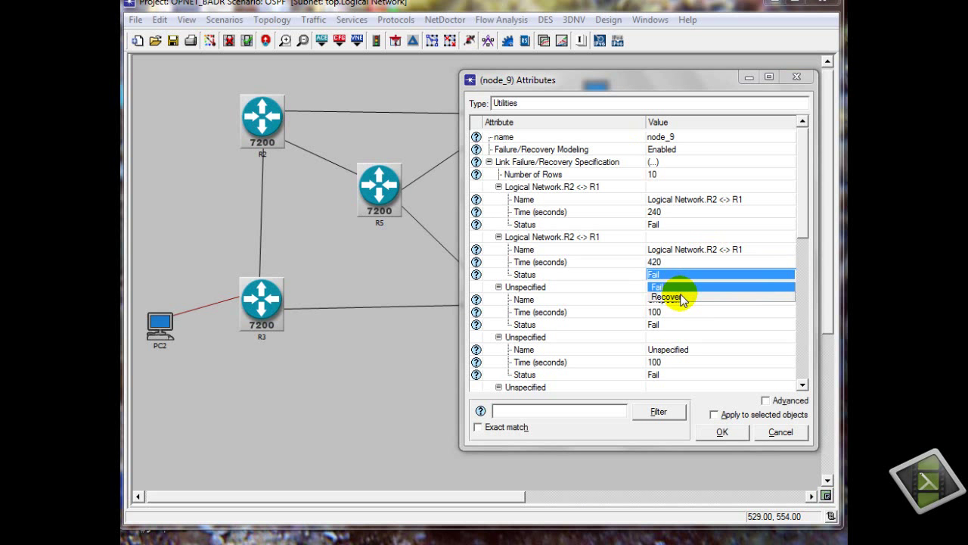
click(681, 297)
- Assign the third row to Logical Network.R2 <-> R1 and set its time to 520 seconds, consulting the first situation table in the PowerPoint slide
click(666, 300)
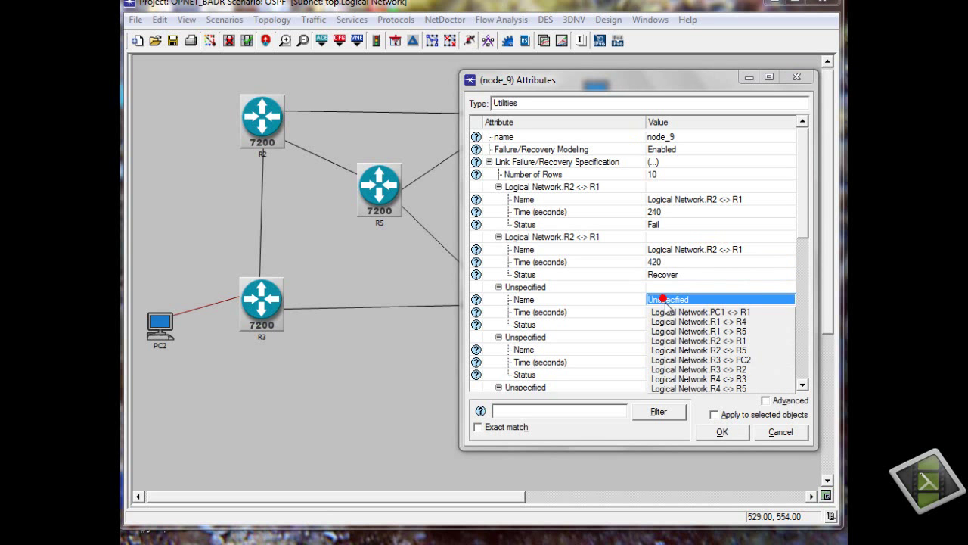
click(703, 341)
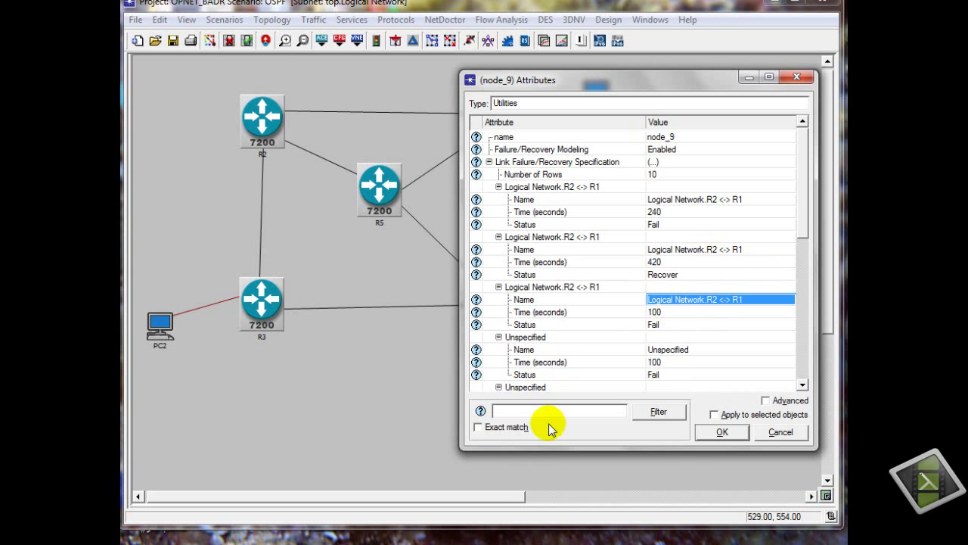
key(alt+Tab)
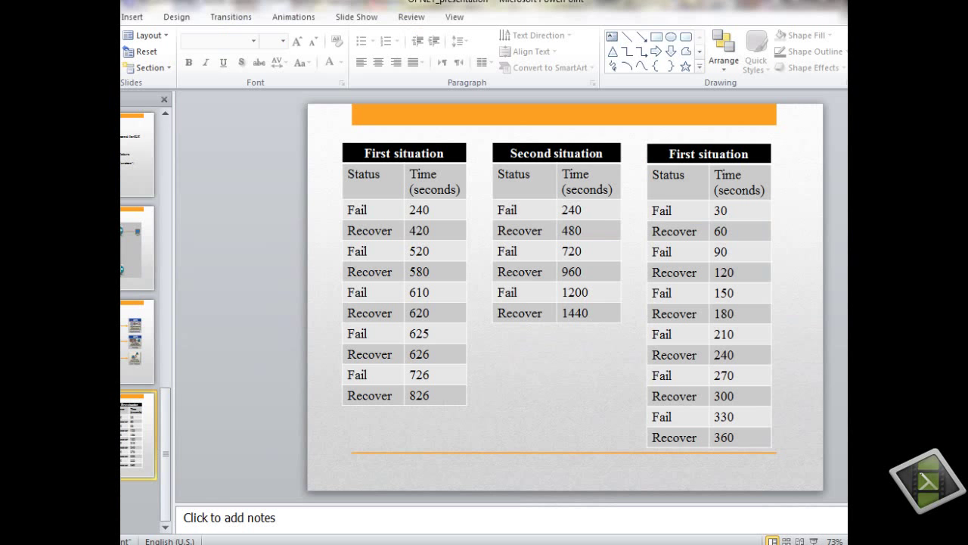
key(alt+Tab)
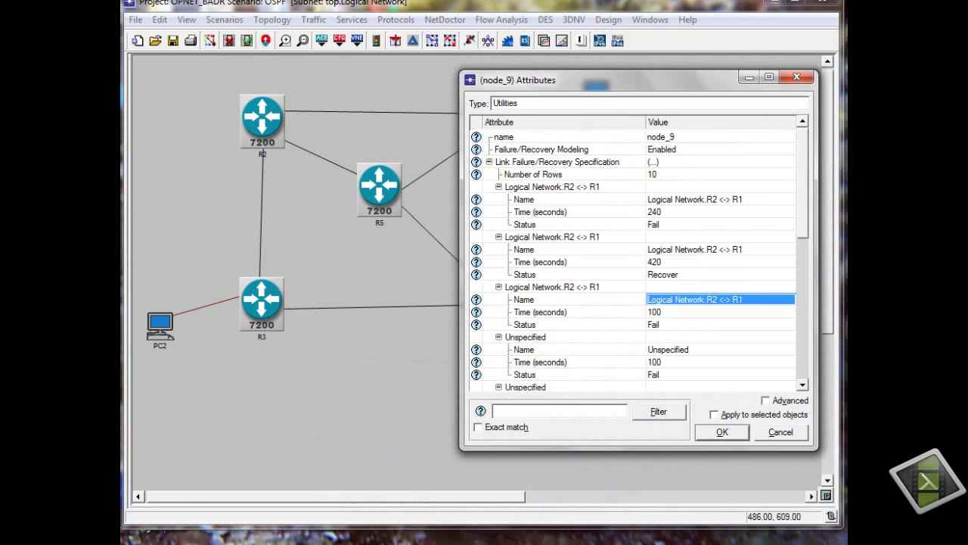
double_click(688, 311)
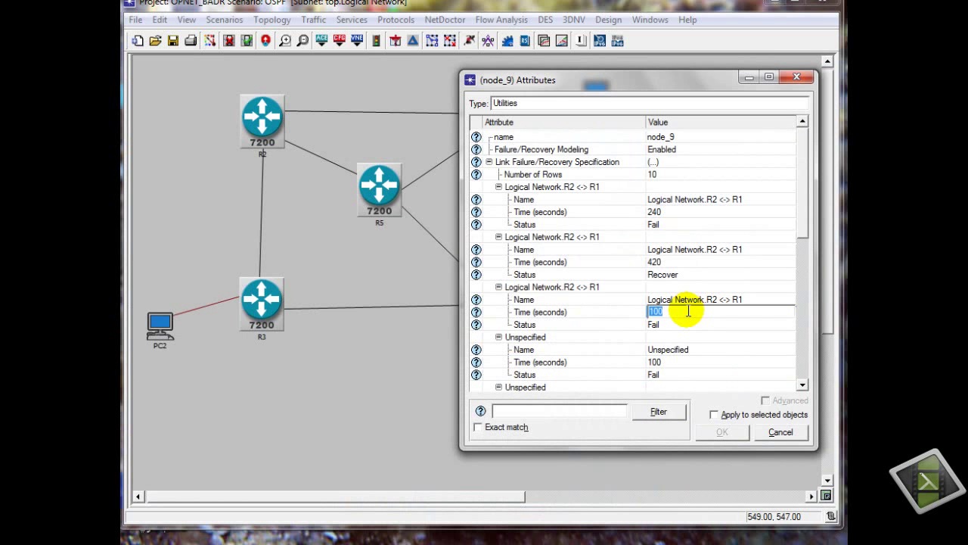
text(520)
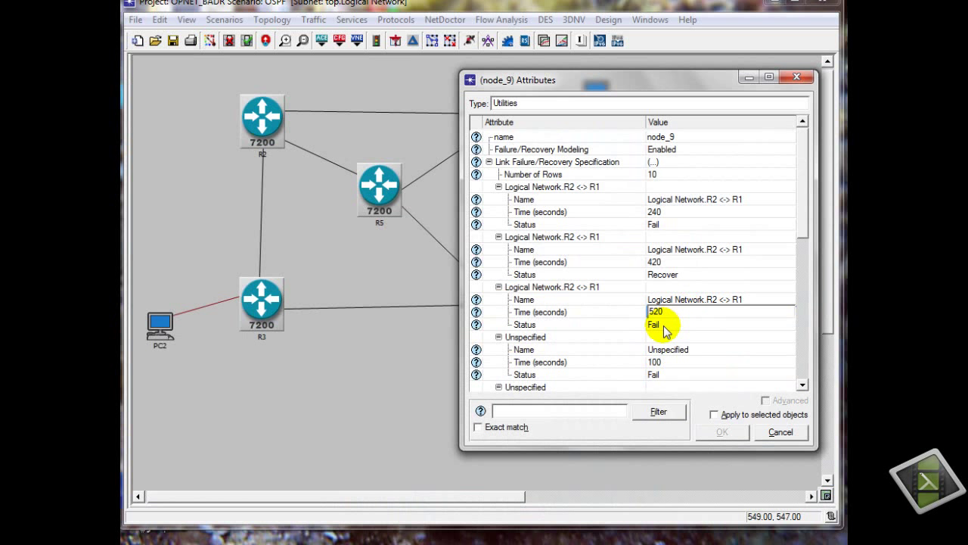
- Configure the fourth row for Logical Network.R2 <-> R1 with time 580 seconds and status Recover, consulting the first situation table in the PowerPoint slide
double_click(660, 349)
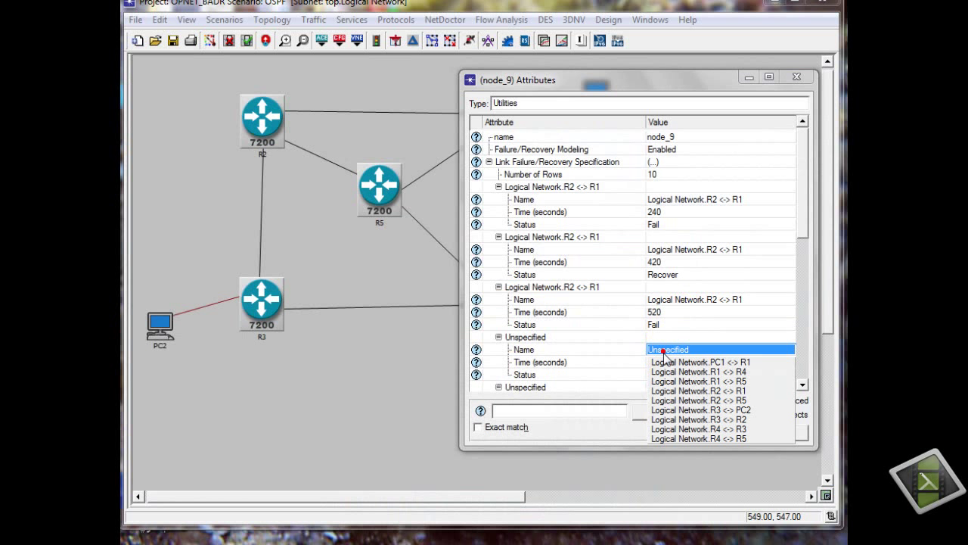
click(692, 390)
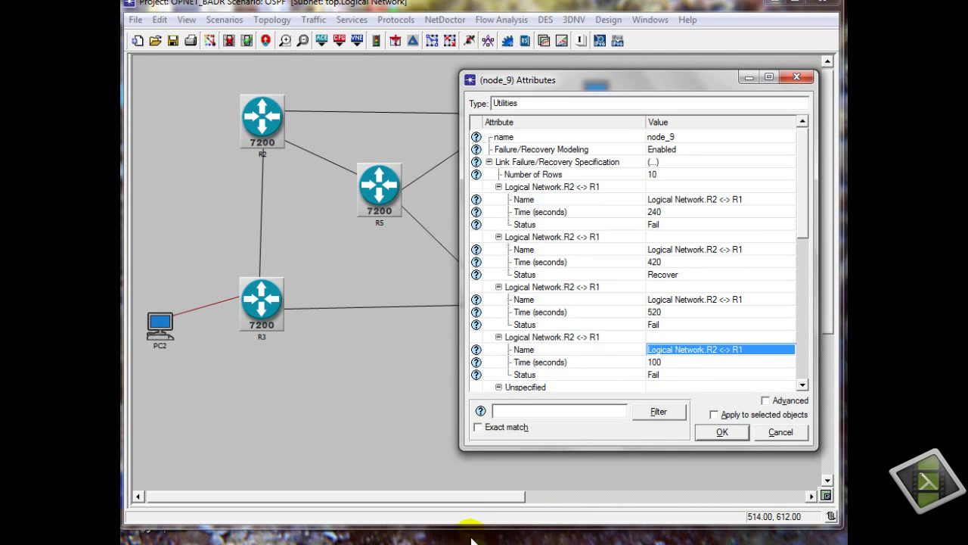
key(alt+Tab)
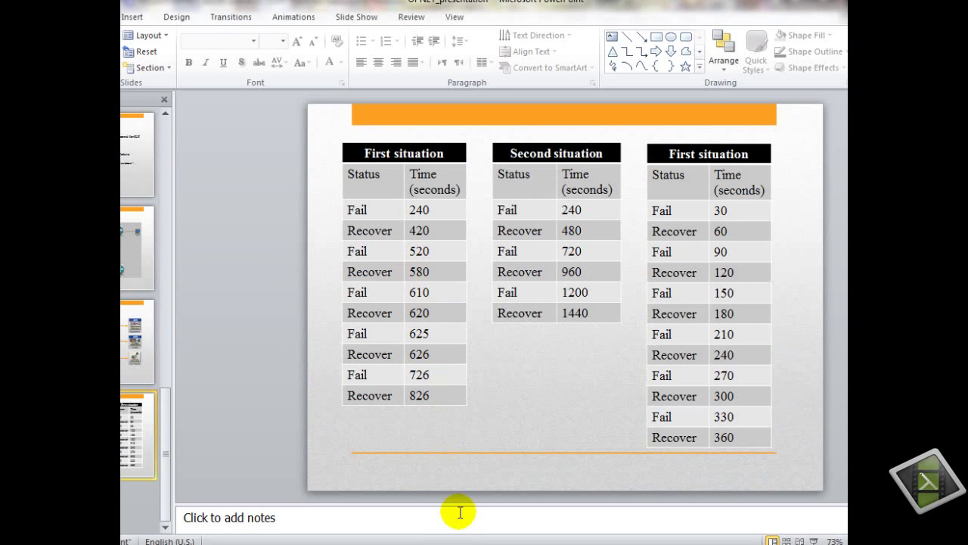
key(alt+Tab)
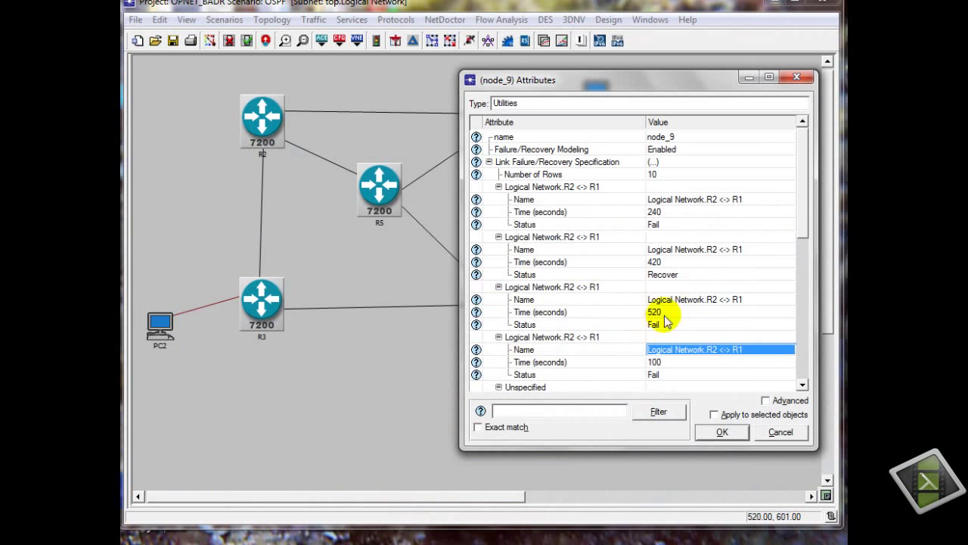
click(675, 360)
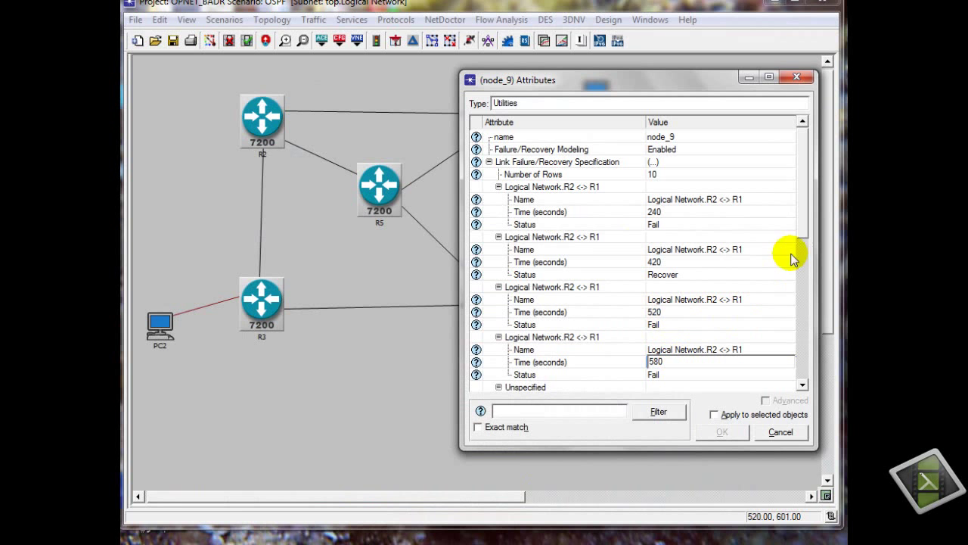
key(Return)
drag(806, 210, 795, 275)
click(725, 213)
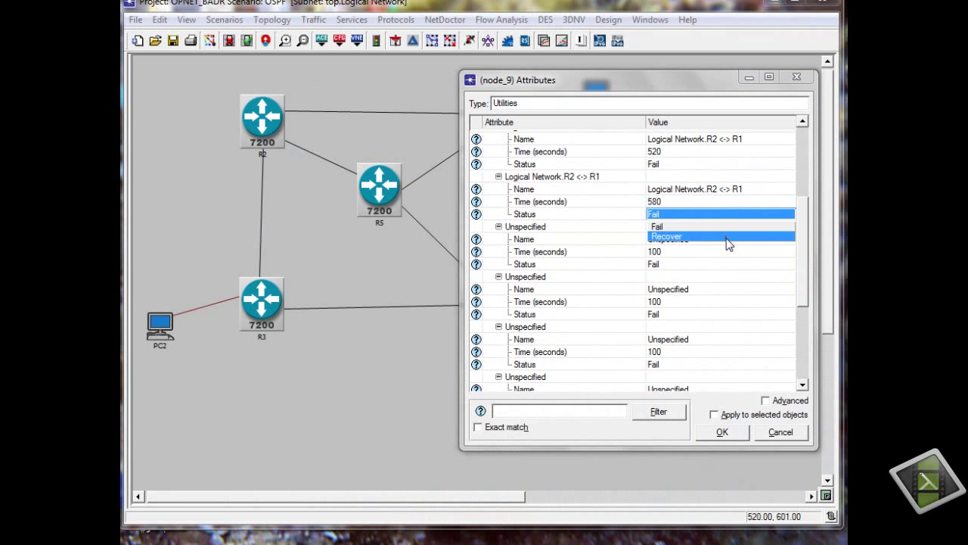
click(727, 235)
- Assign the fifth row to Logical Network.R2 <-> R1 and set its time to 610 seconds
click(671, 240)
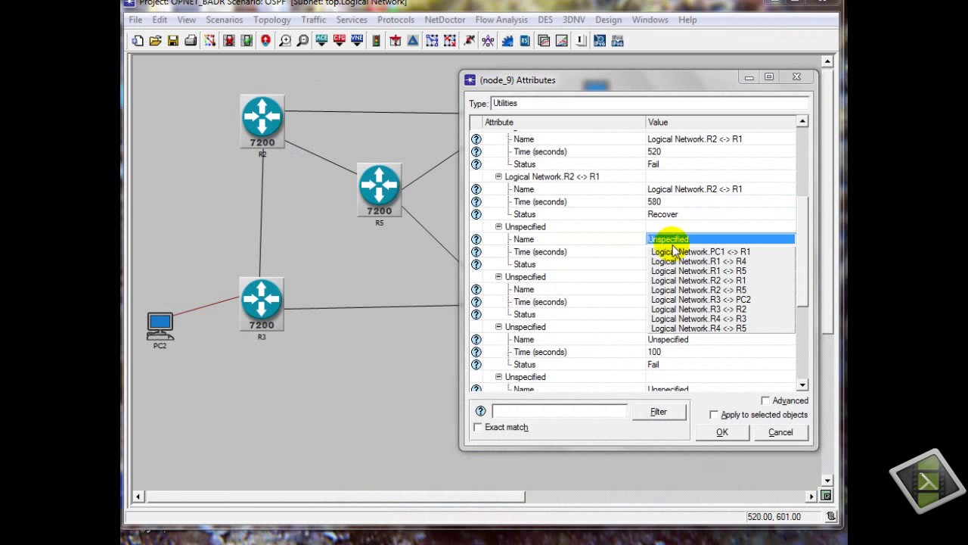
click(678, 280)
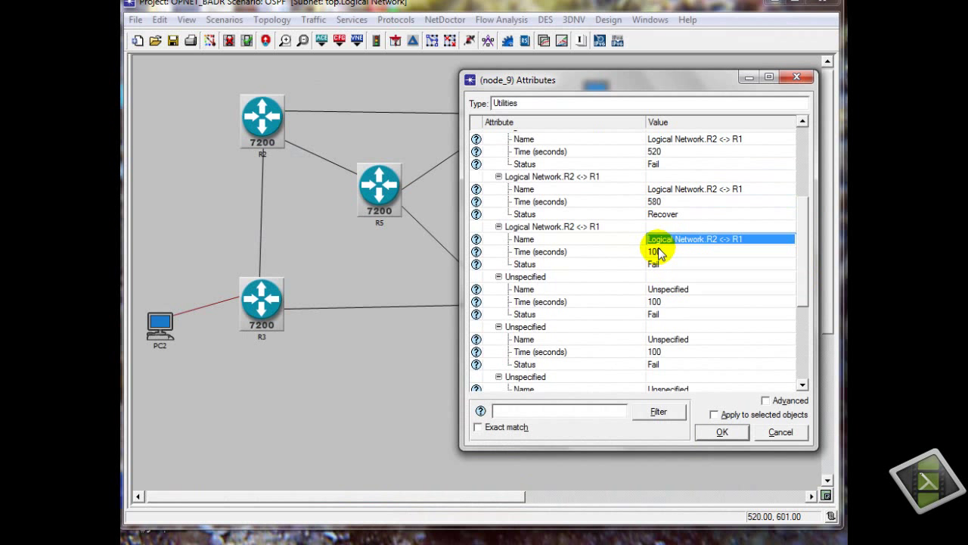
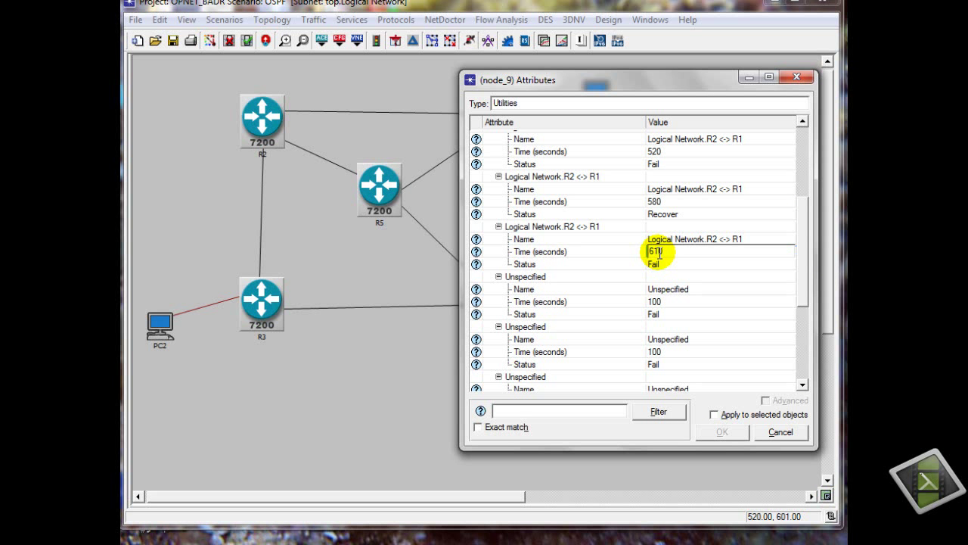
text(610)
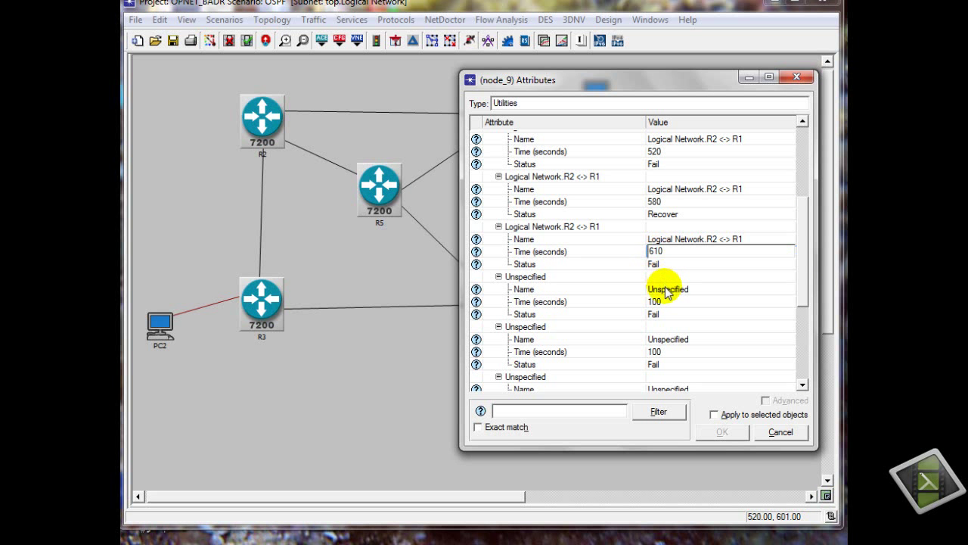
- Configure the sixth row for Logical Network.R2 <-> R1 with time 620 seconds and status Recover
click(664, 289)
click(699, 330)
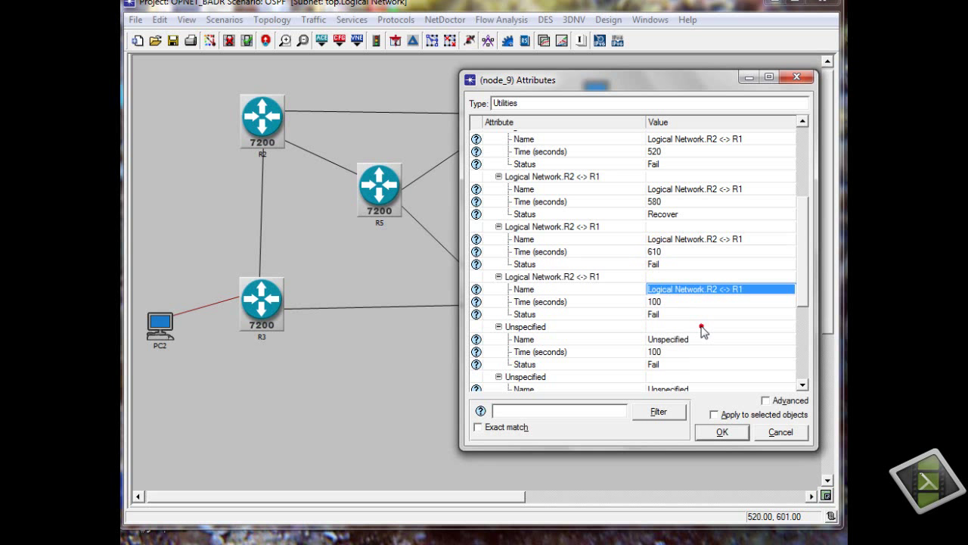
click(666, 301)
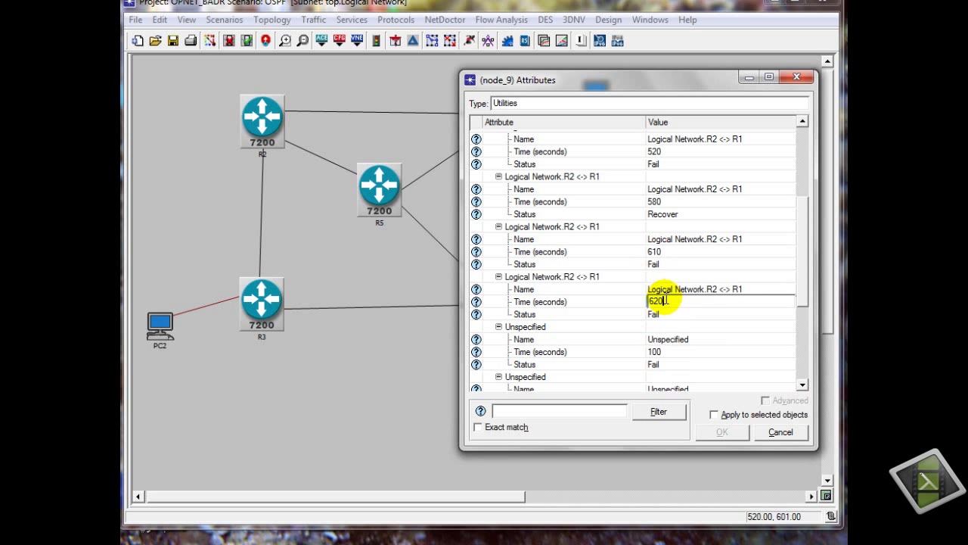
text(620)
click(666, 314)
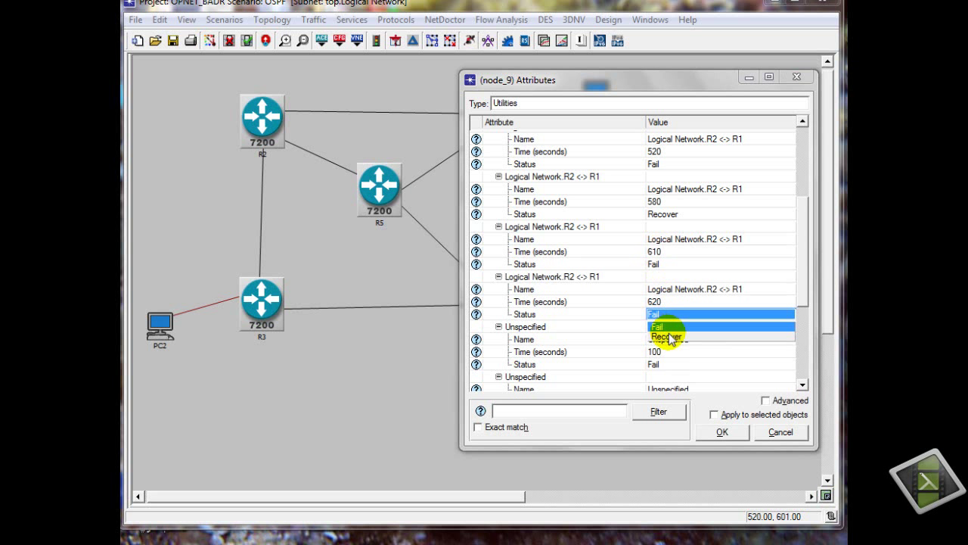
click(665, 336)
- Assign the seventh row to Logical Network.R2 <-> R1 and set its time to 625 seconds
click(670, 340)
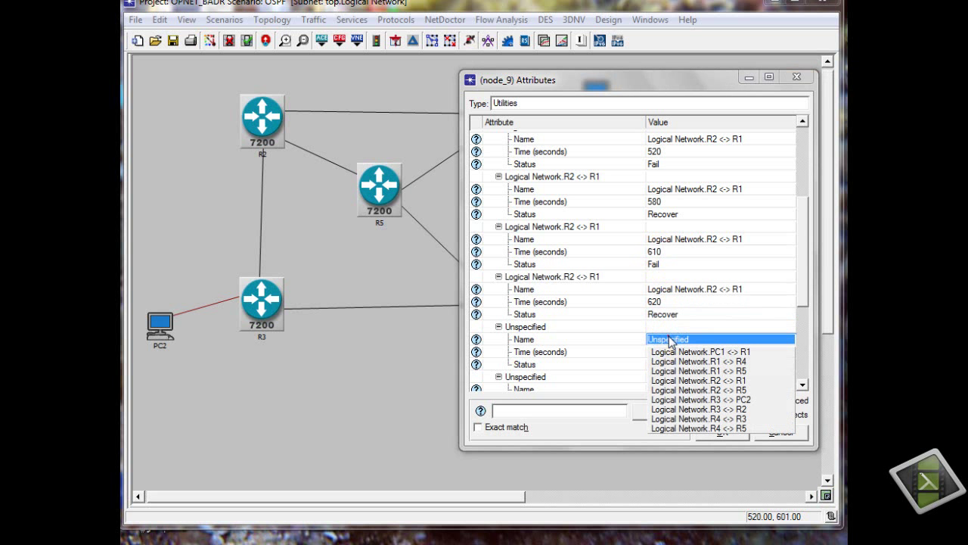
click(696, 381)
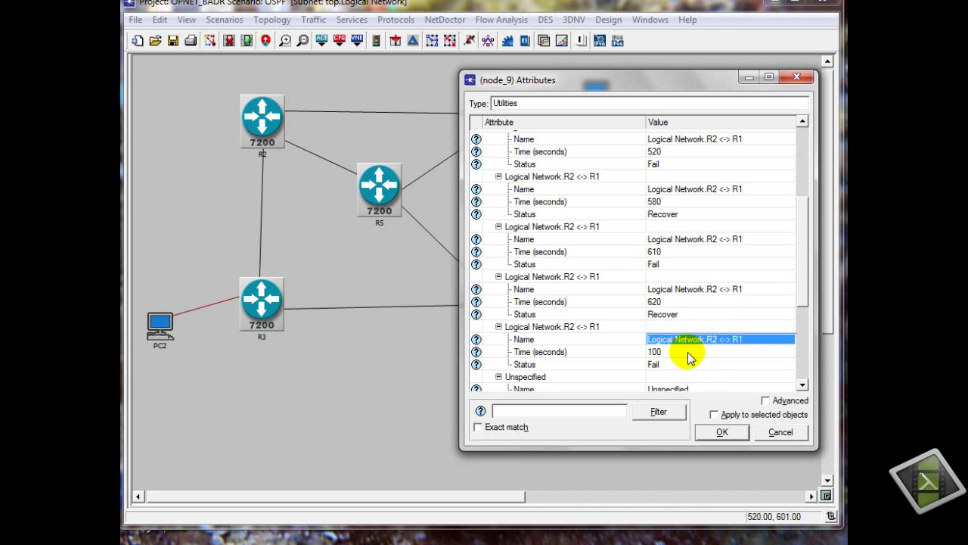
click(687, 351)
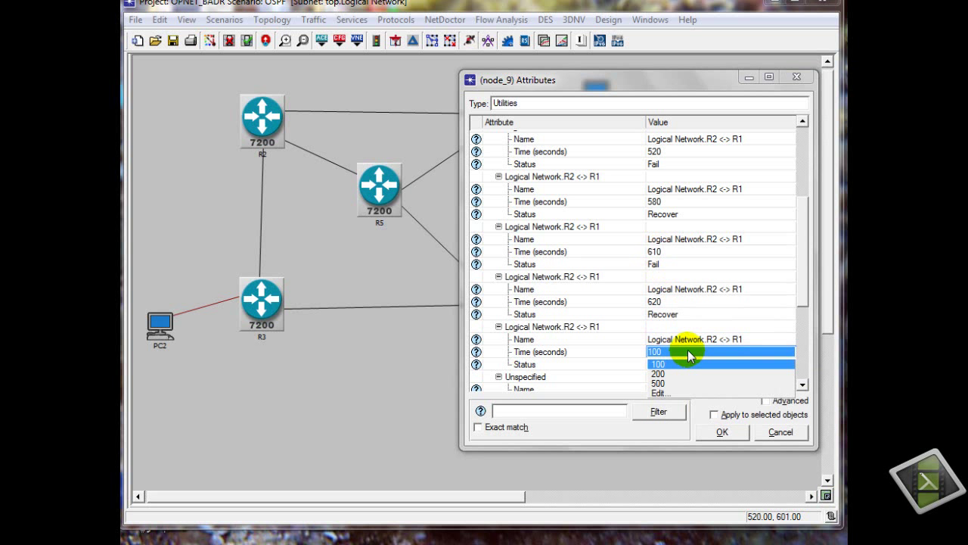
click(728, 346)
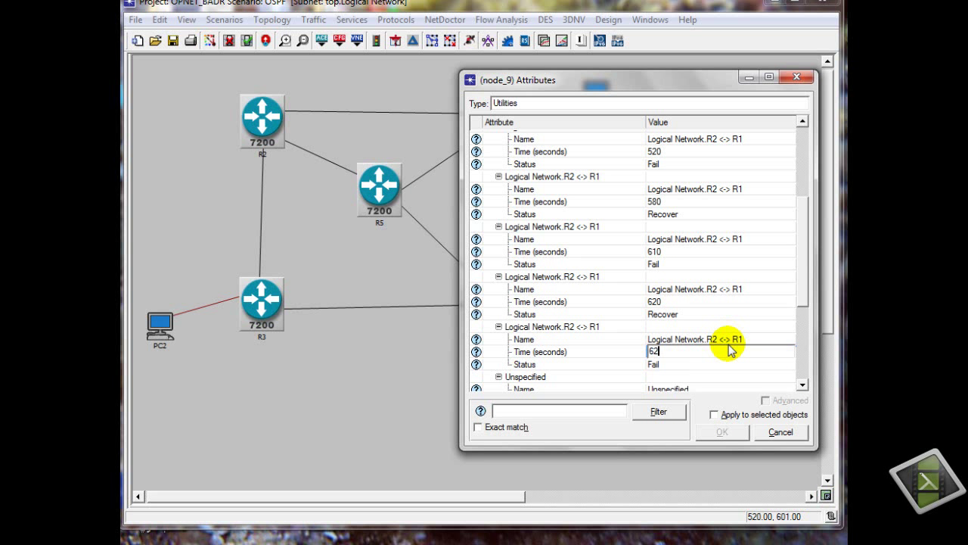
- Configure the eighth row for Logical Network.R2 <-> R1 with time 626 seconds and status Recover
drag(798, 246, 801, 327)
click(711, 222)
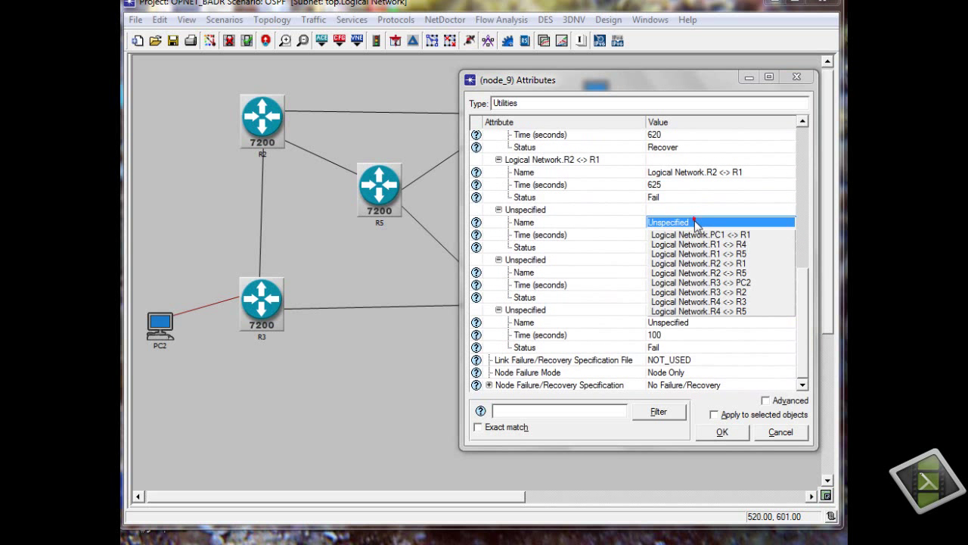
click(717, 264)
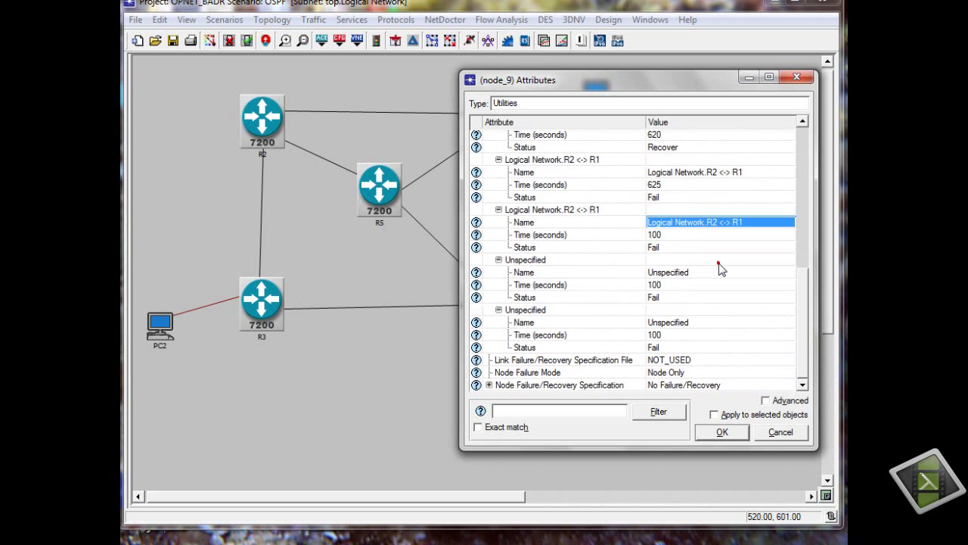
click(668, 235)
click(669, 235)
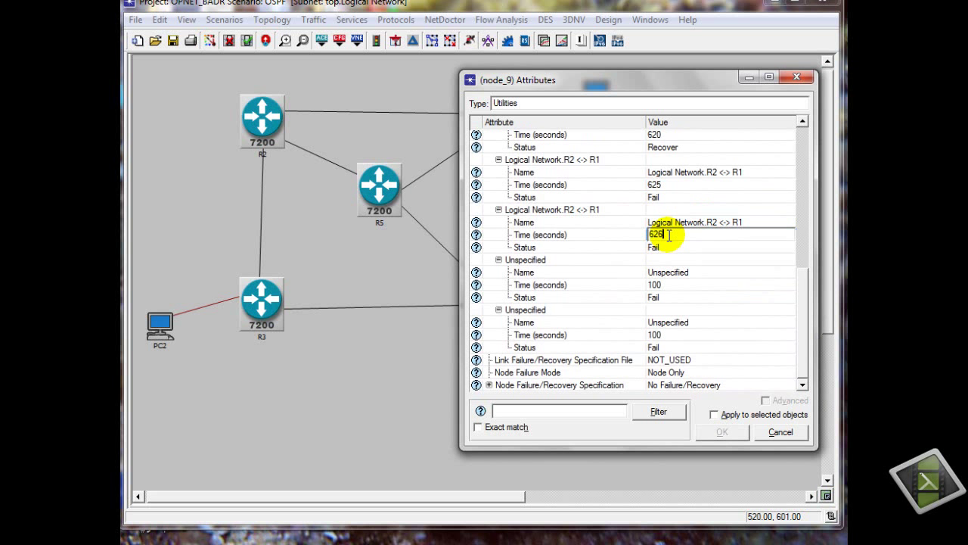
click(669, 246)
click(674, 271)
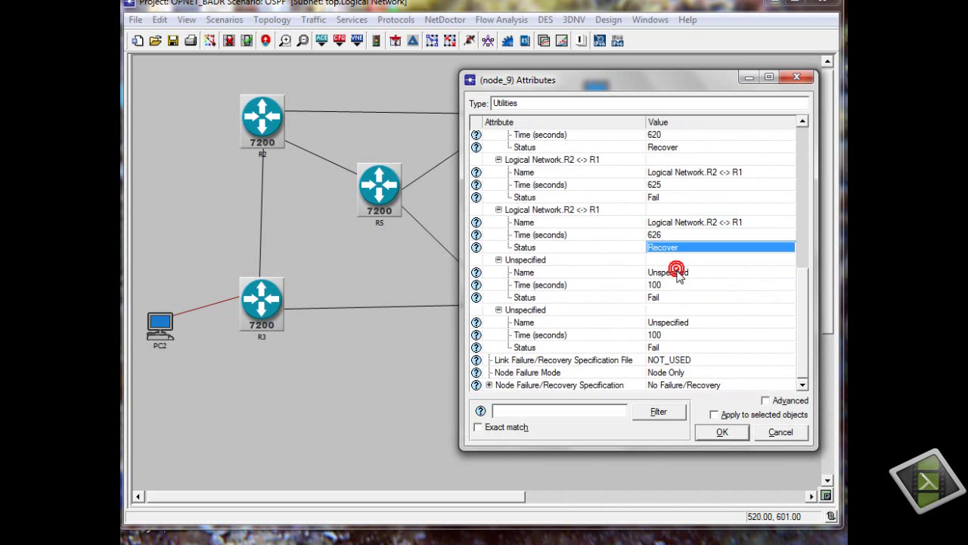
- Assign the ninth row to Logical Network.R2 <-> R1 and set its time to 726 seconds
click(677, 273)
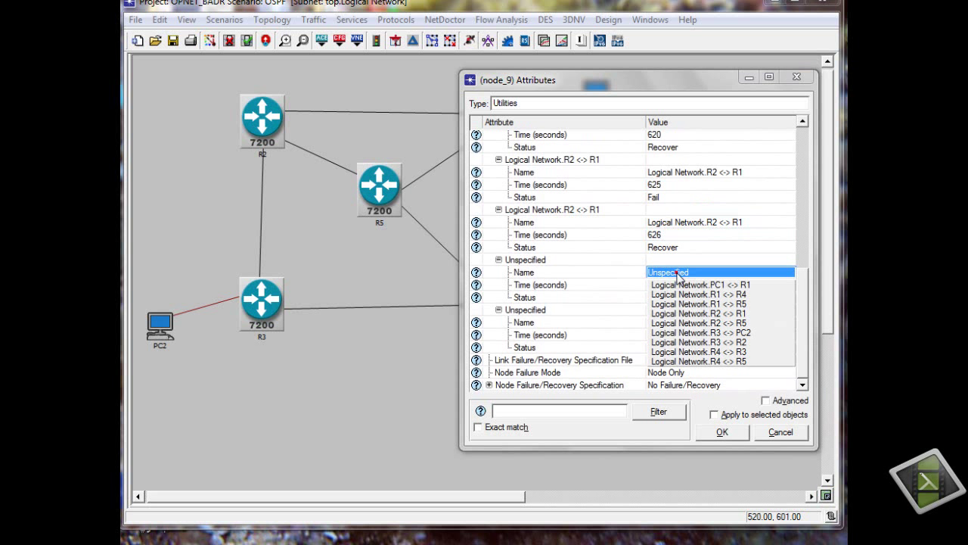
click(700, 313)
click(660, 285)
click(663, 285)
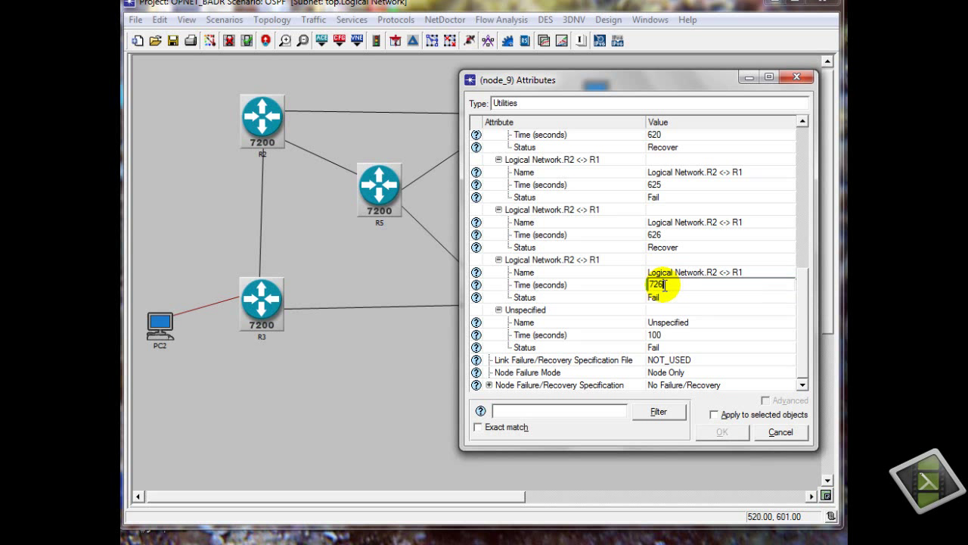
- Configure the tenth row for Logical Network.R2 <-> R1 with time 826 seconds and status Recover, and apply the node's attributes
click(668, 335)
click(668, 337)
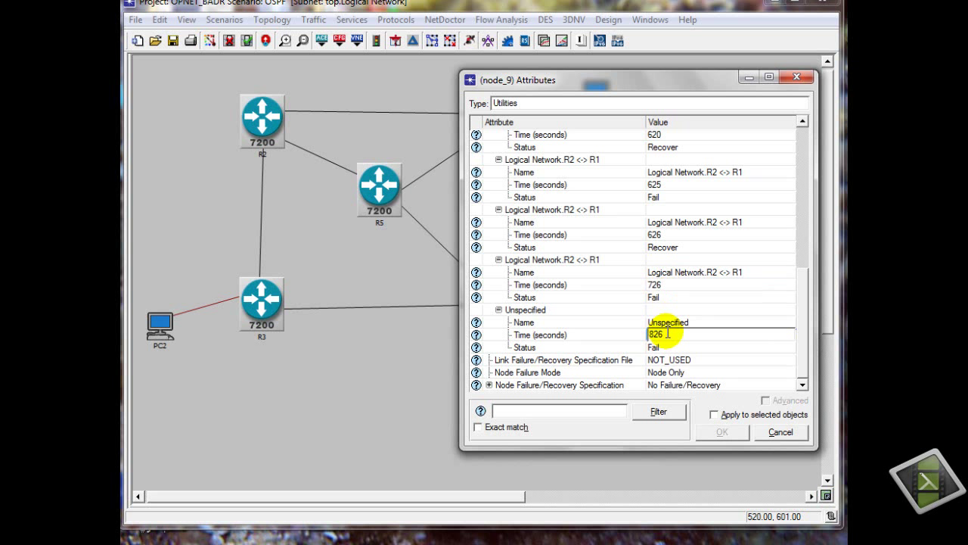
click(665, 347)
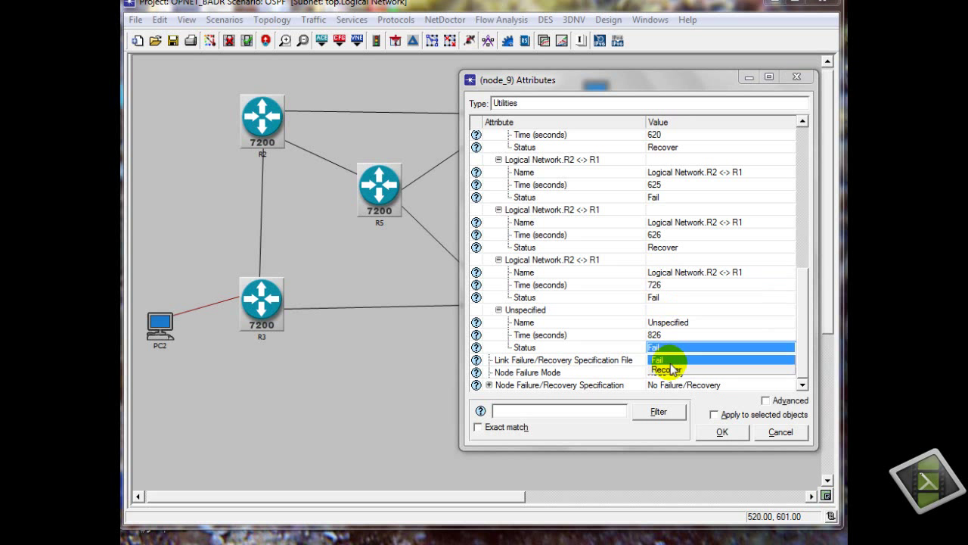
click(669, 369)
click(663, 323)
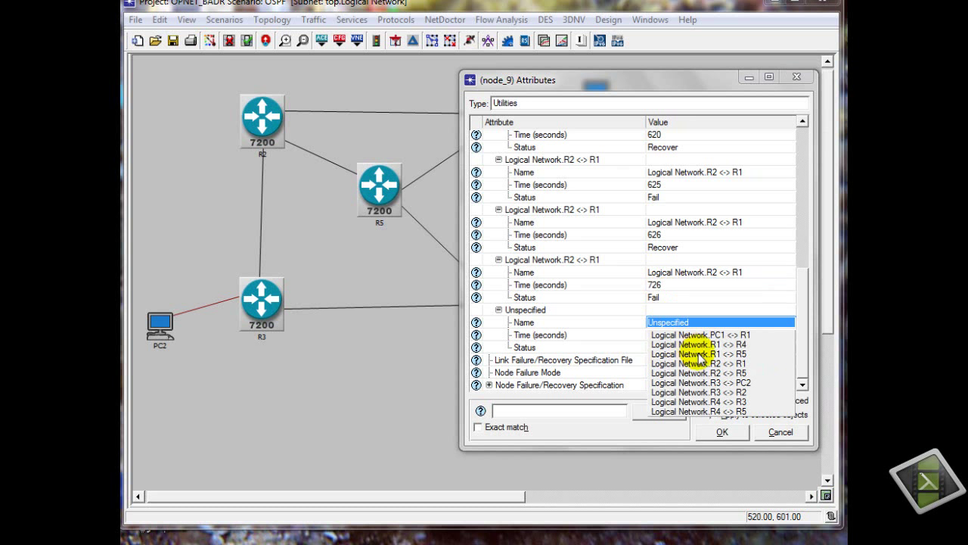
click(703, 364)
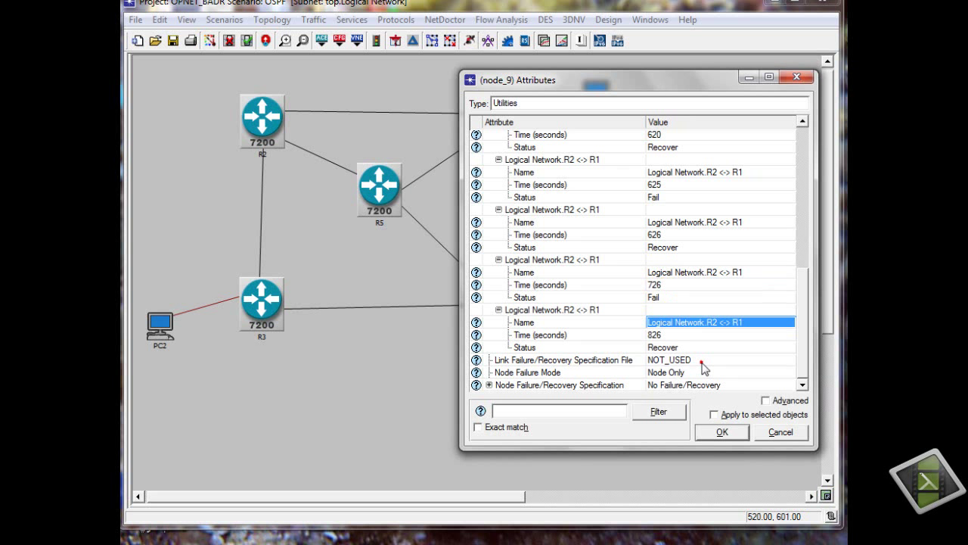
click(712, 433)
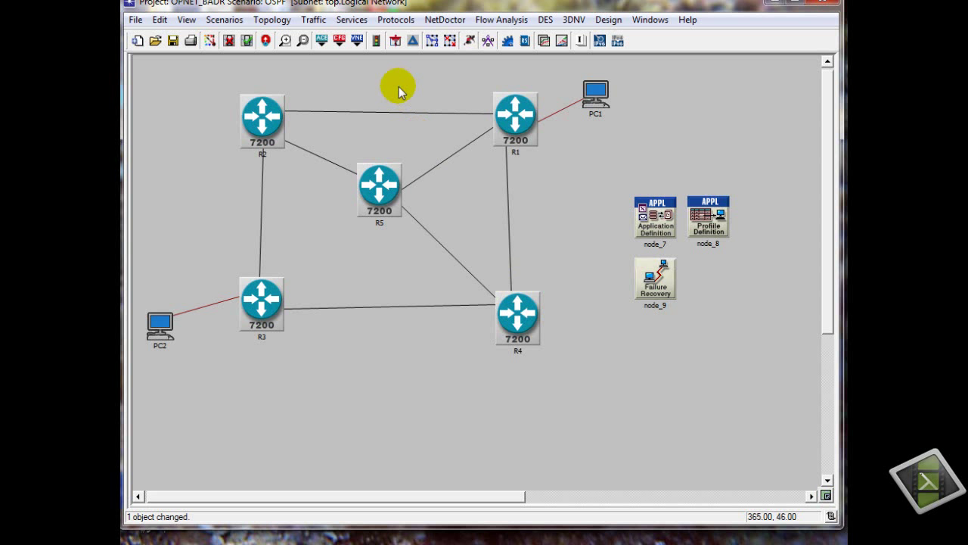
- Configure OSPF instead of RIP as the IP routing protocol on all interfaces of the network
click(400, 21)
mouse_move(518, 85)
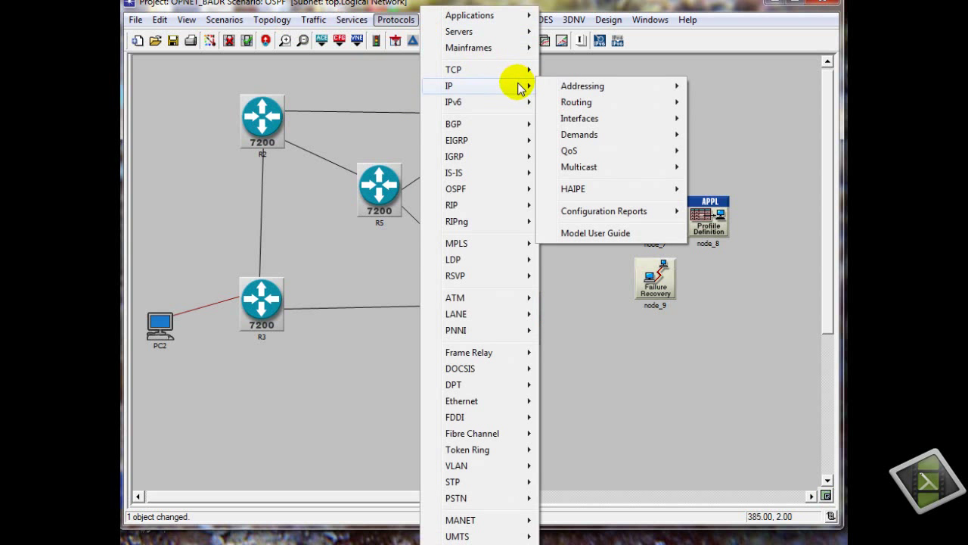
mouse_move(600, 102)
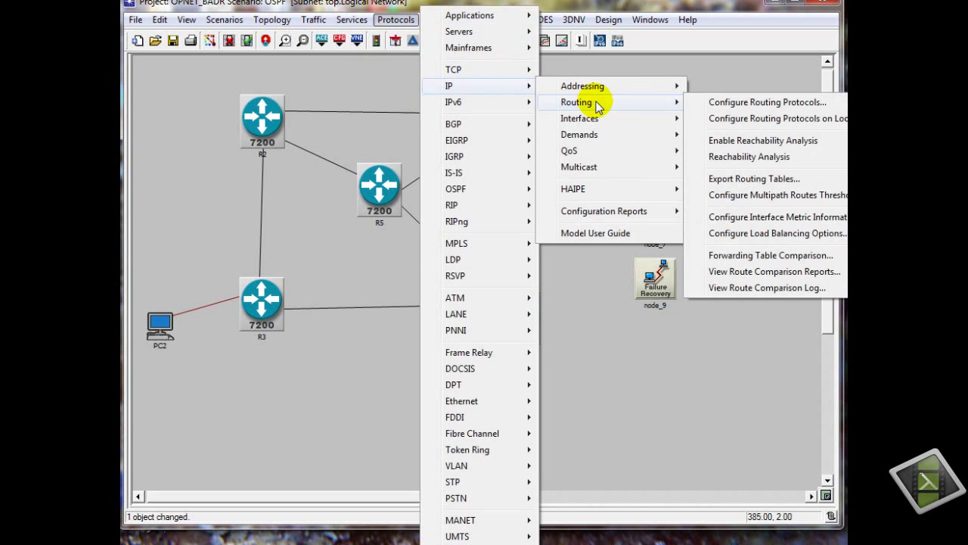
click(703, 104)
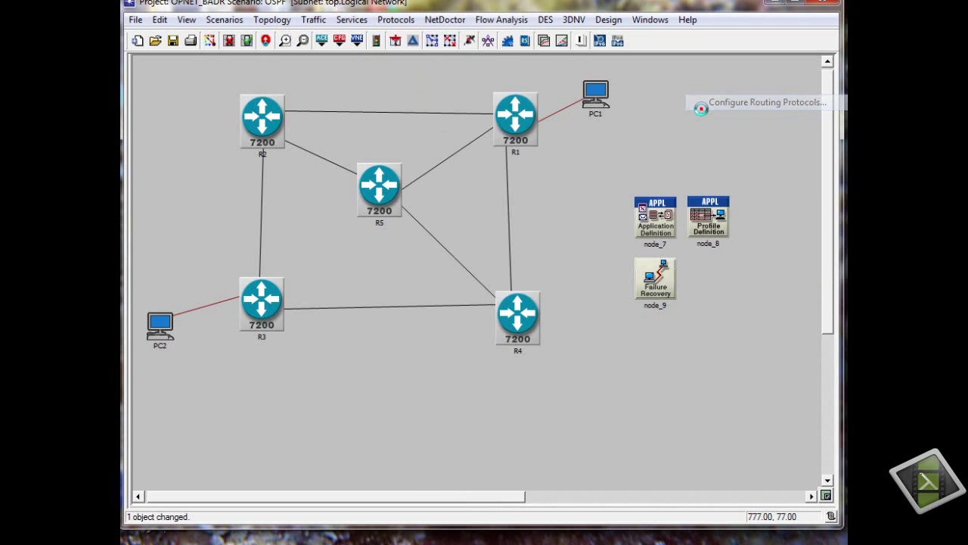
drag(558, 145, 490, 215)
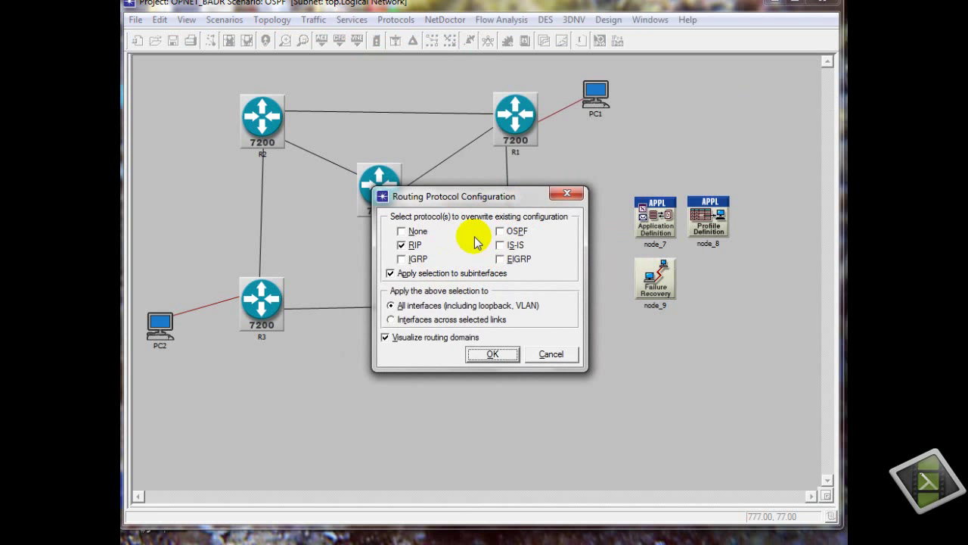
click(499, 231)
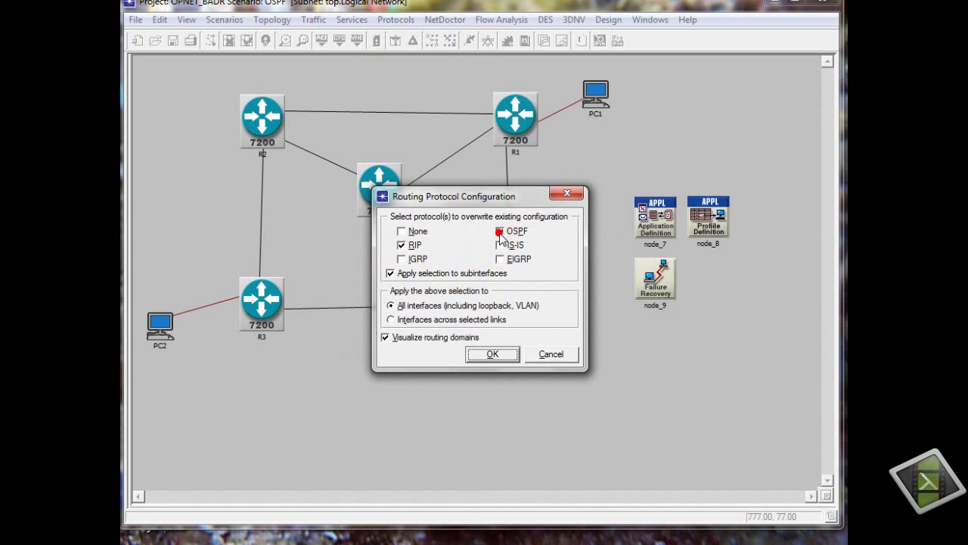
click(401, 245)
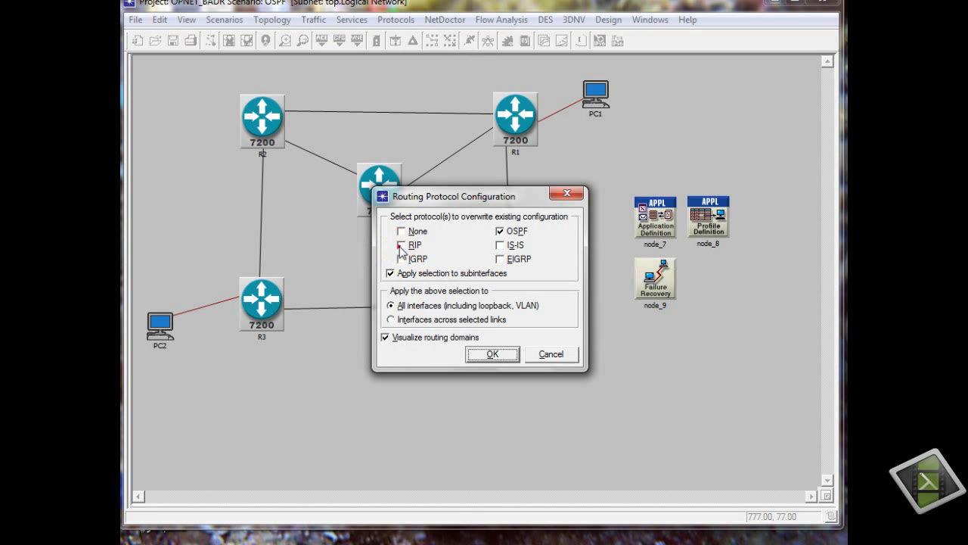
click(491, 353)
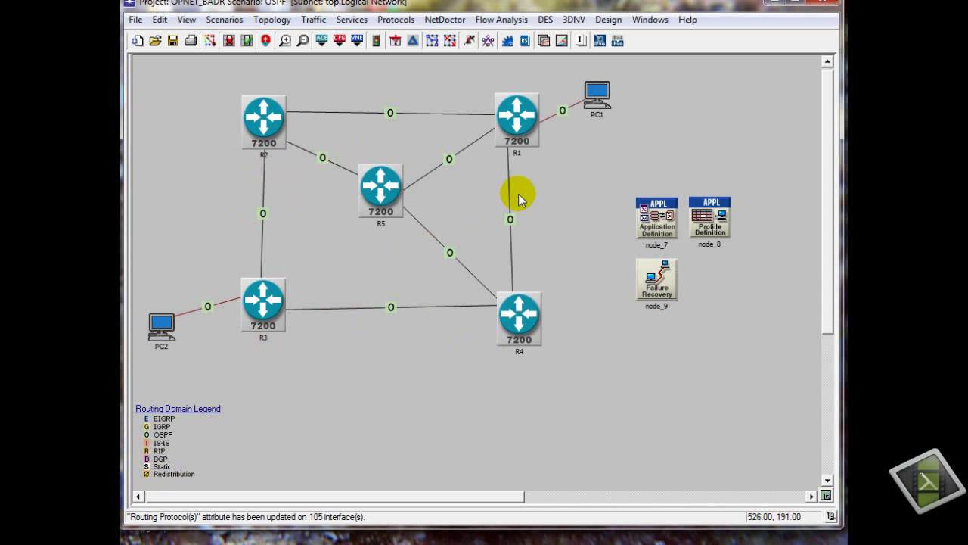
- Choose the global IP statistic Network Convergence Duration (sec) for collection in the simulation
right_click(569, 182)
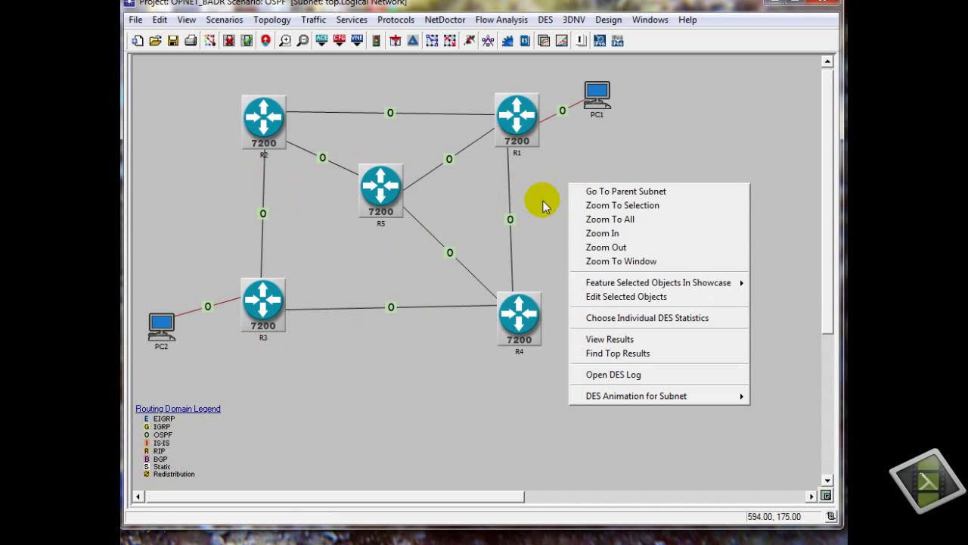
right_click(542, 202)
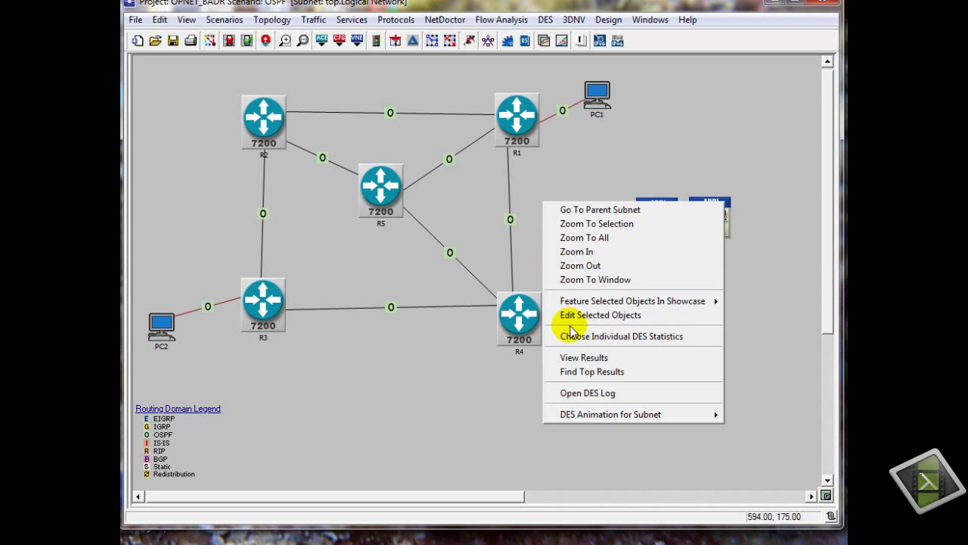
click(657, 342)
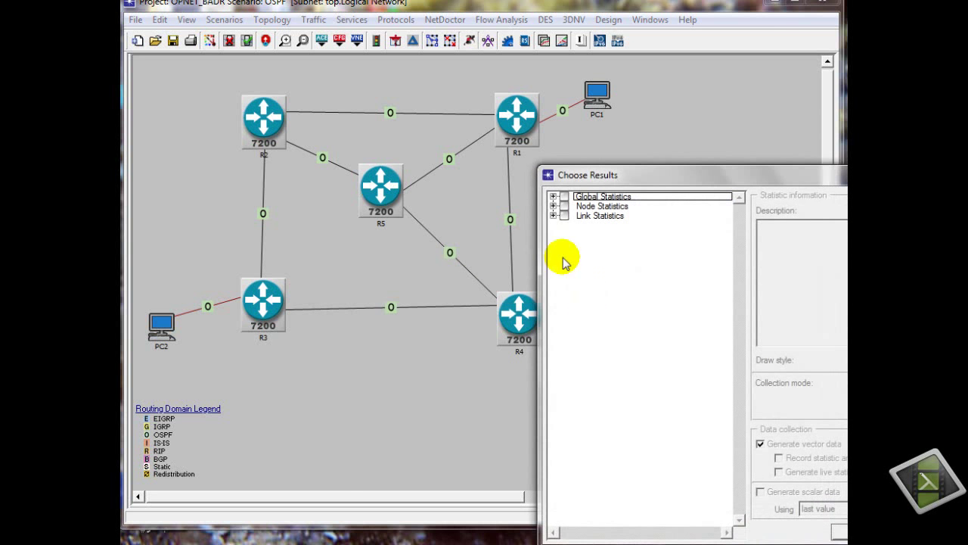
drag(605, 173, 409, 115)
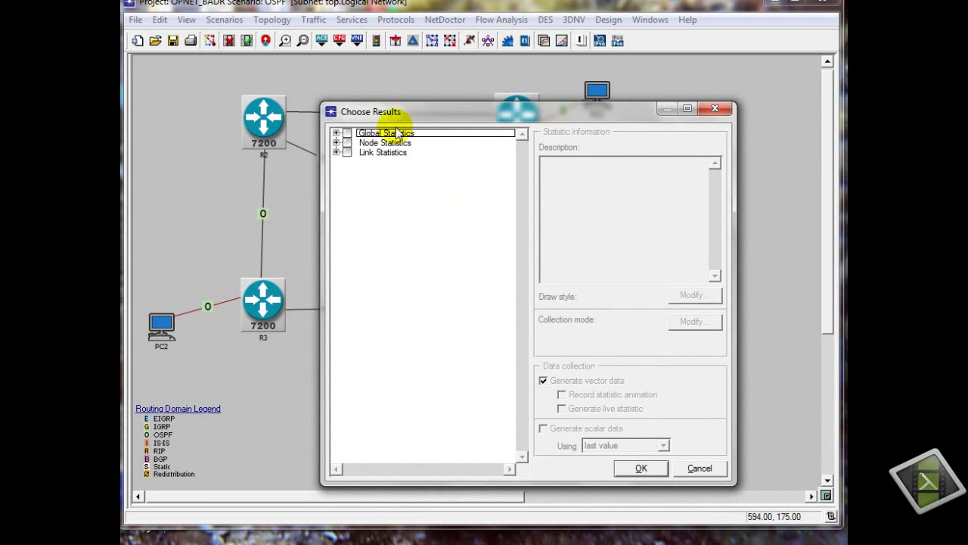
click(336, 133)
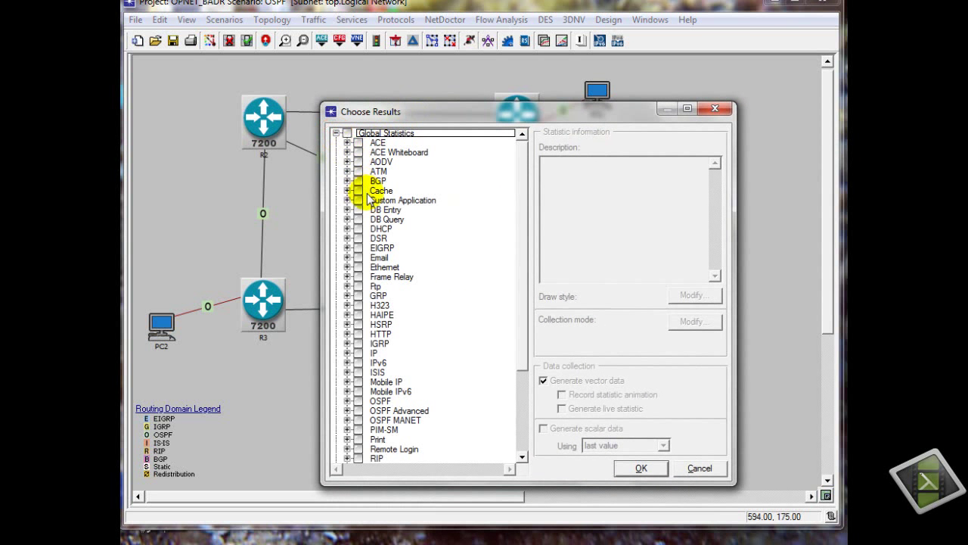
scroll(518, 193, down, 3)
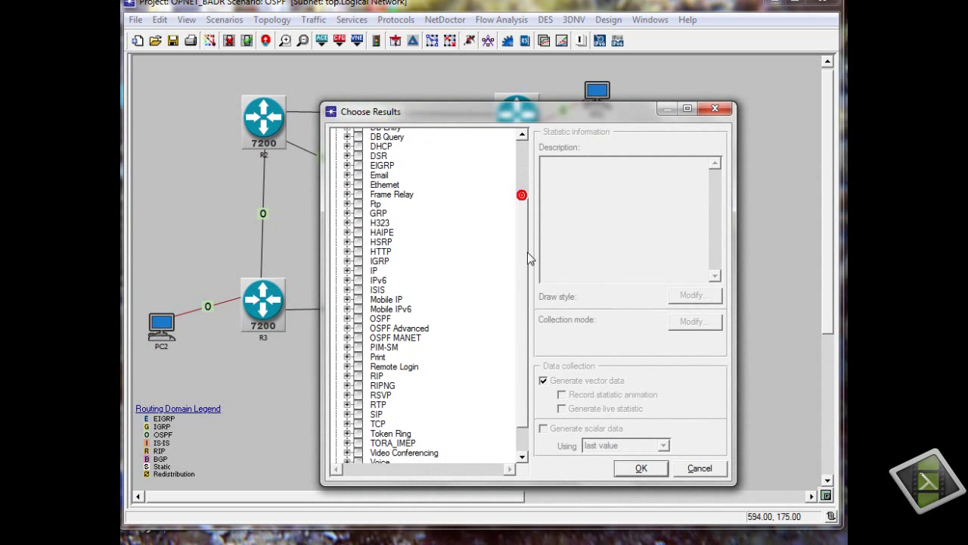
click(348, 271)
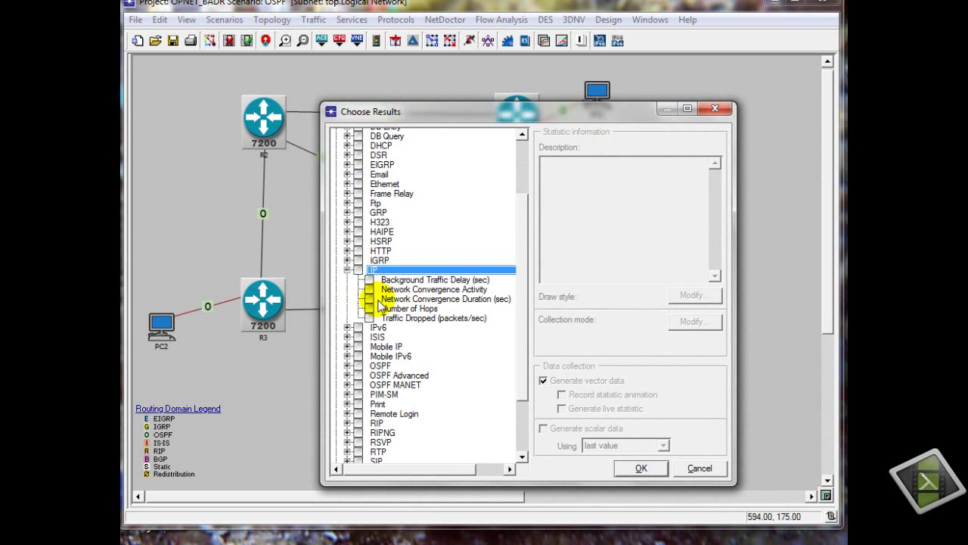
click(369, 299)
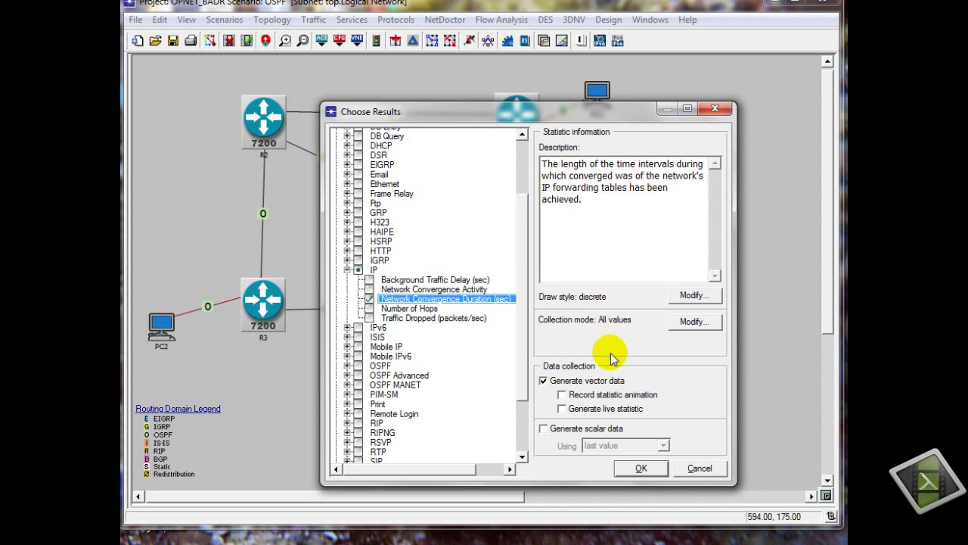
click(633, 468)
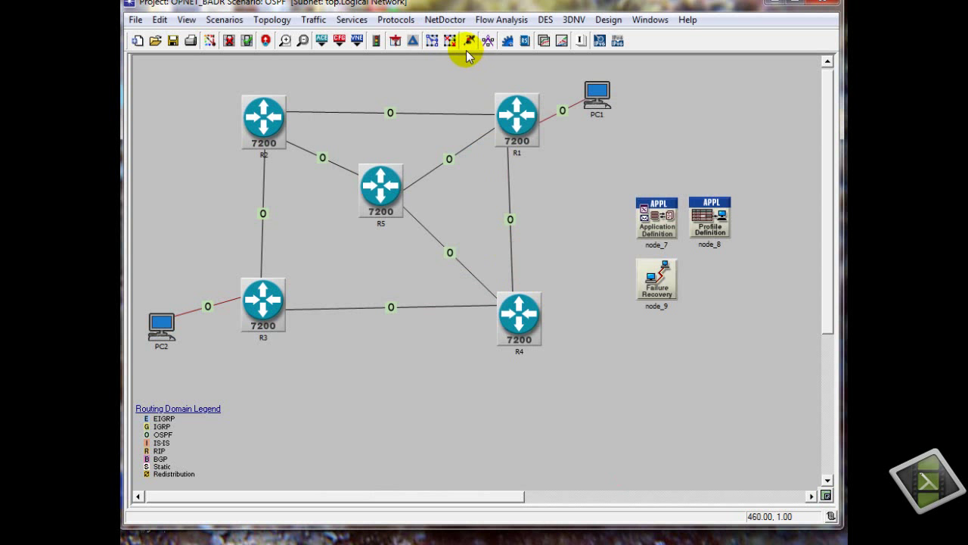
- Set the duration of the OSPF scenario's discrete event simulation to 15 minutes
click(546, 23)
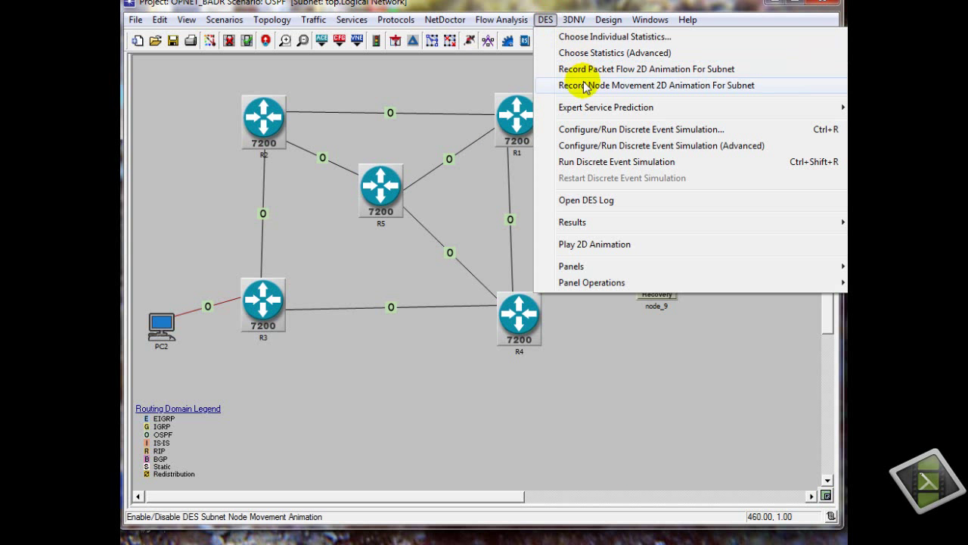
click(631, 135)
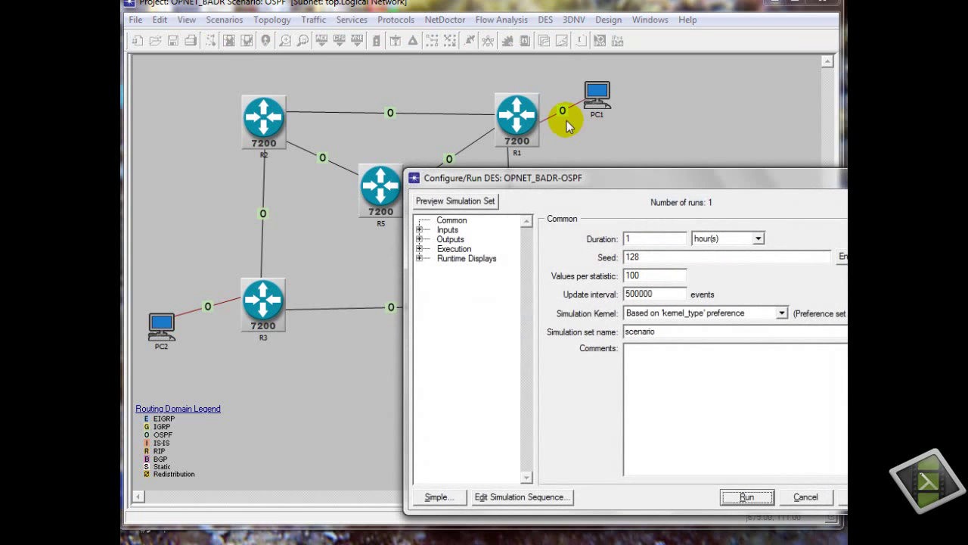
drag(576, 169, 409, 90)
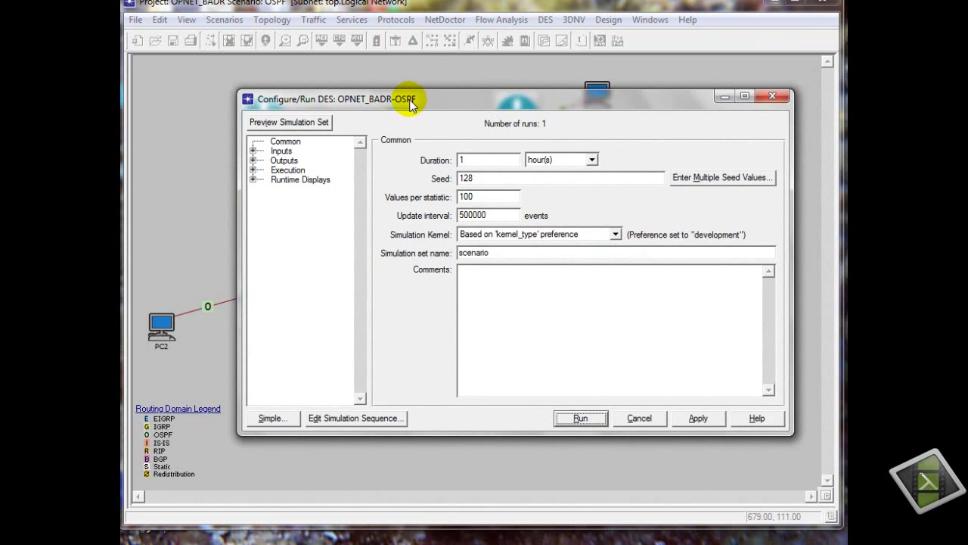
click(551, 159)
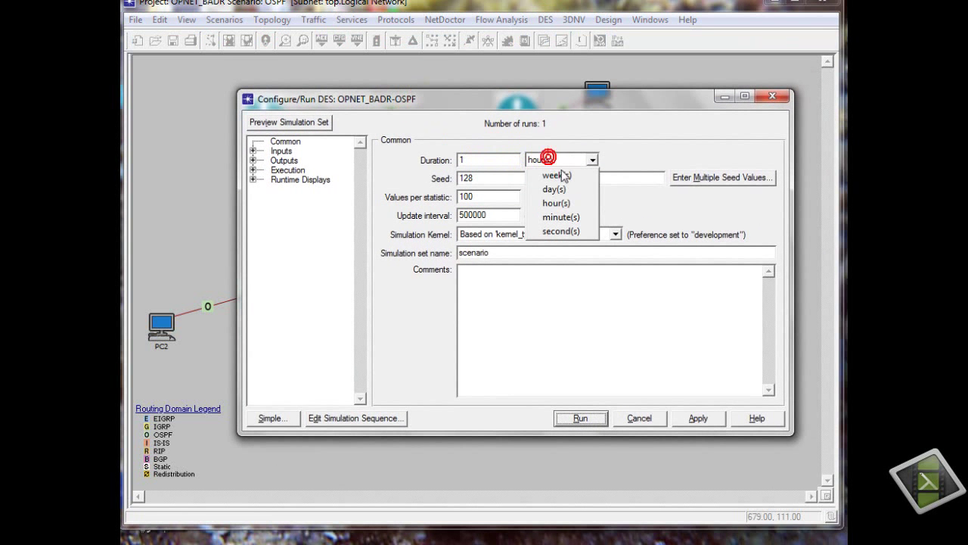
click(560, 217)
double_click(461, 160)
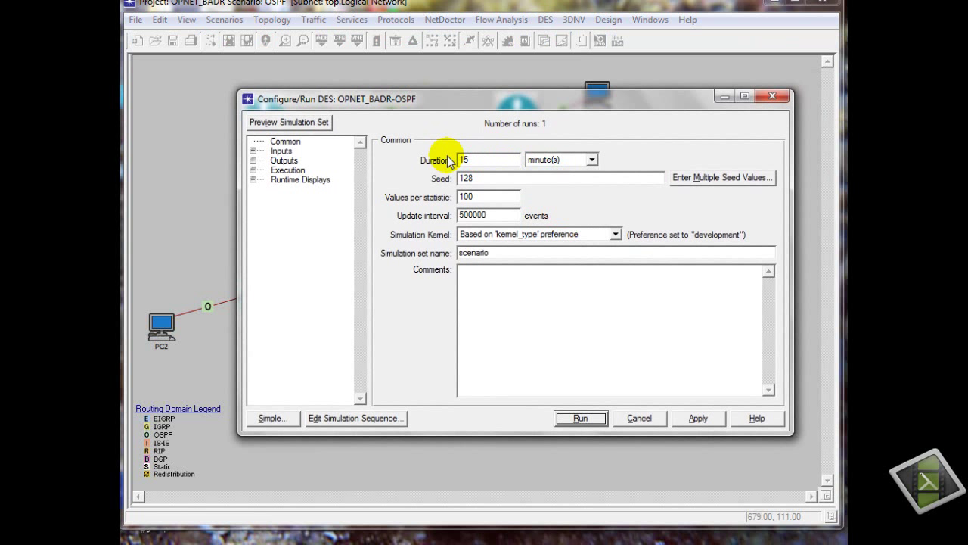
- Run the OSPF scenario's simulation and close its progress window once the run has completed
click(581, 417)
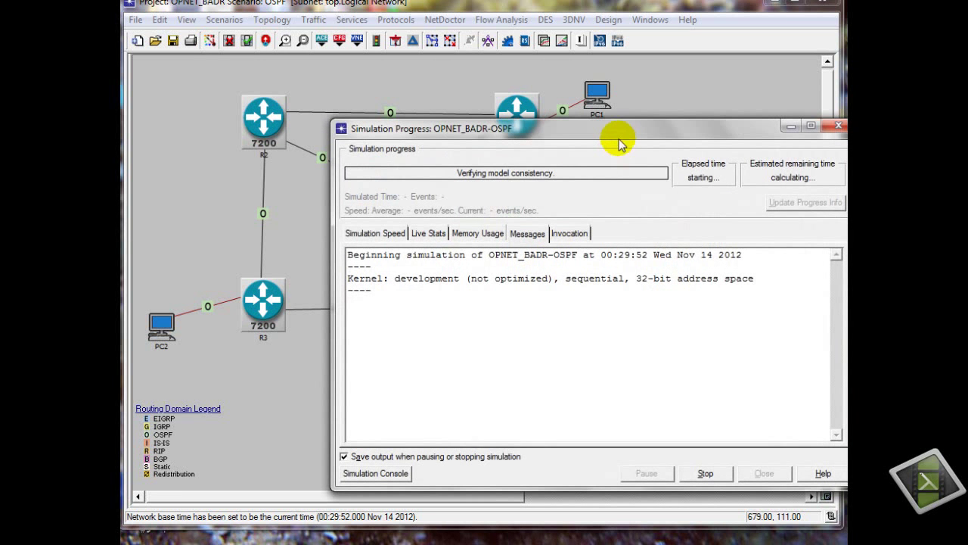
drag(612, 129, 509, 106)
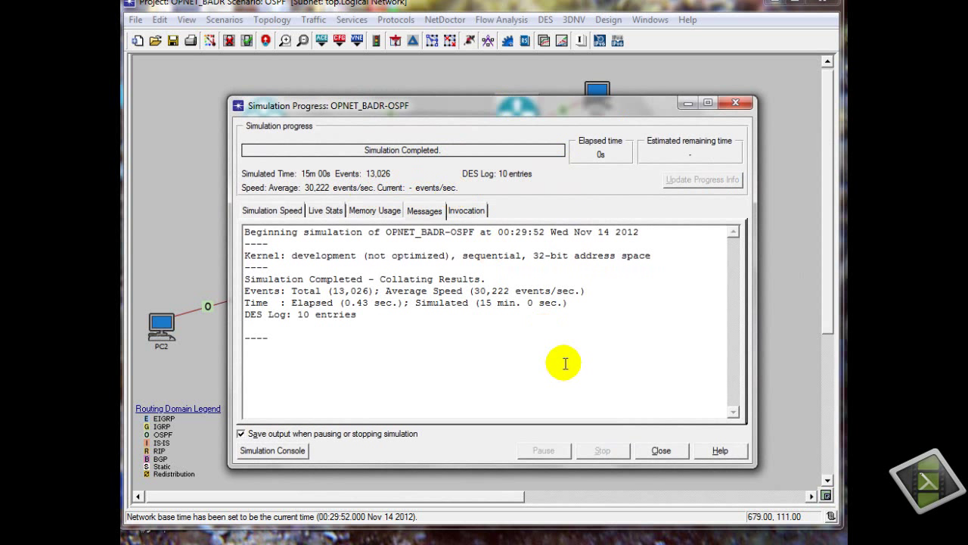
click(657, 449)
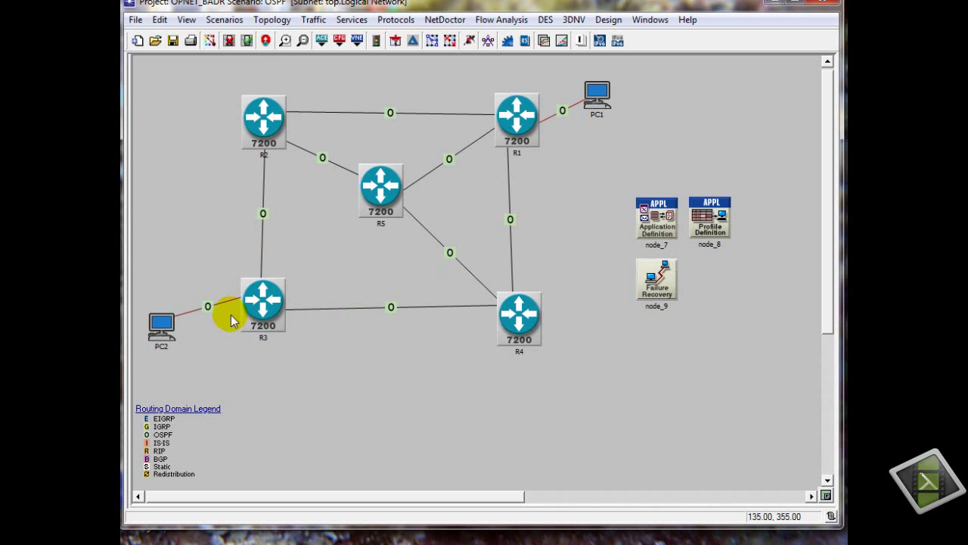
- Copy all routers, PCs, links and definition nodes of the OSPF network, then clear the selection
drag(153, 384, 757, 69)
right_click(660, 221)
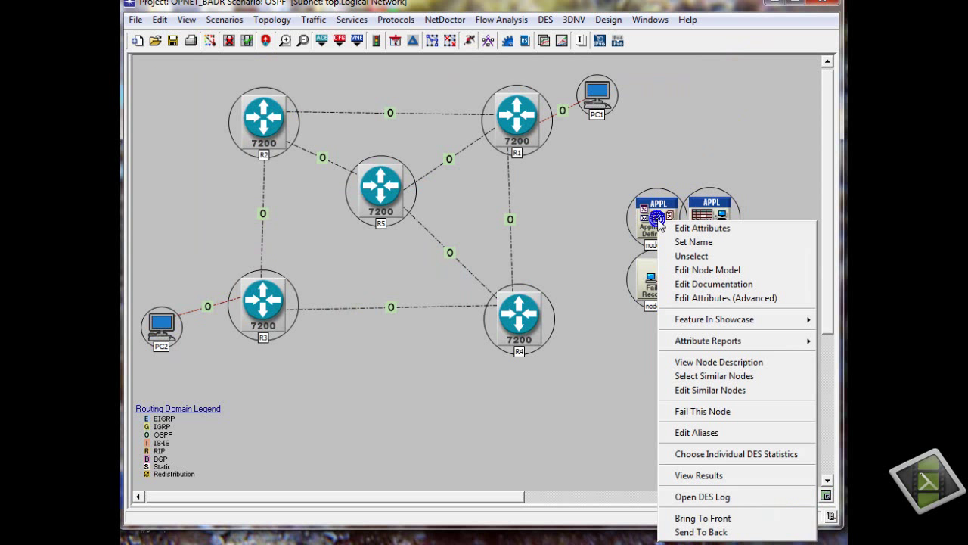
mouse_move(668, 324)
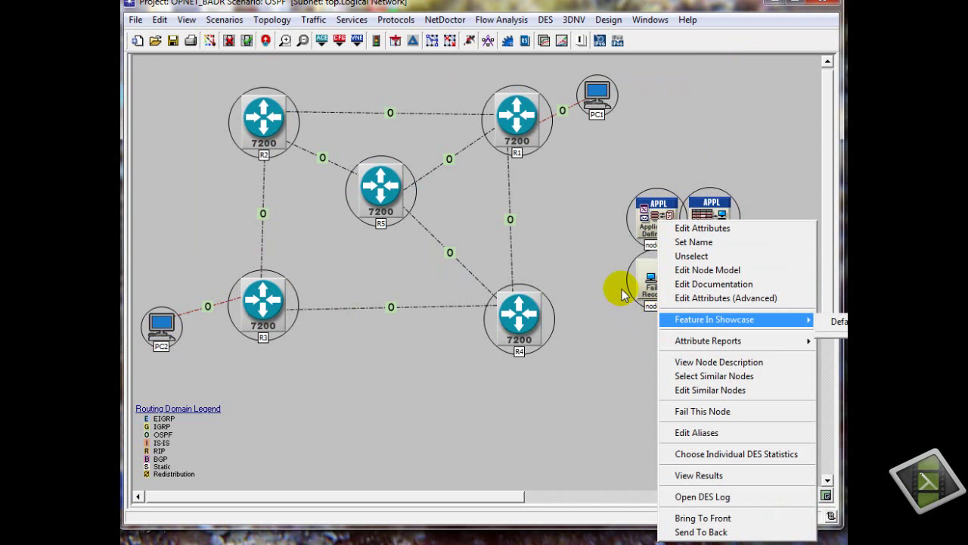
click(164, 21)
click(167, 21)
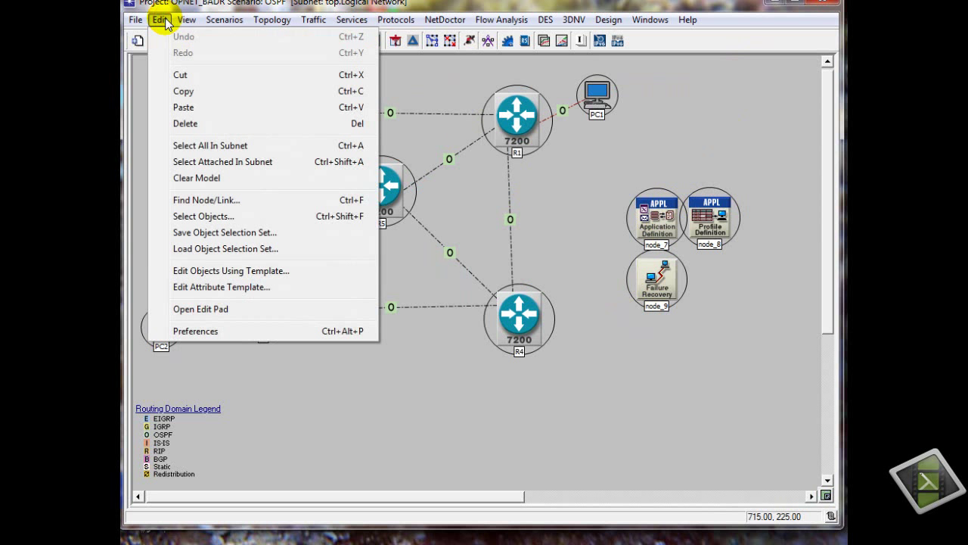
click(226, 92)
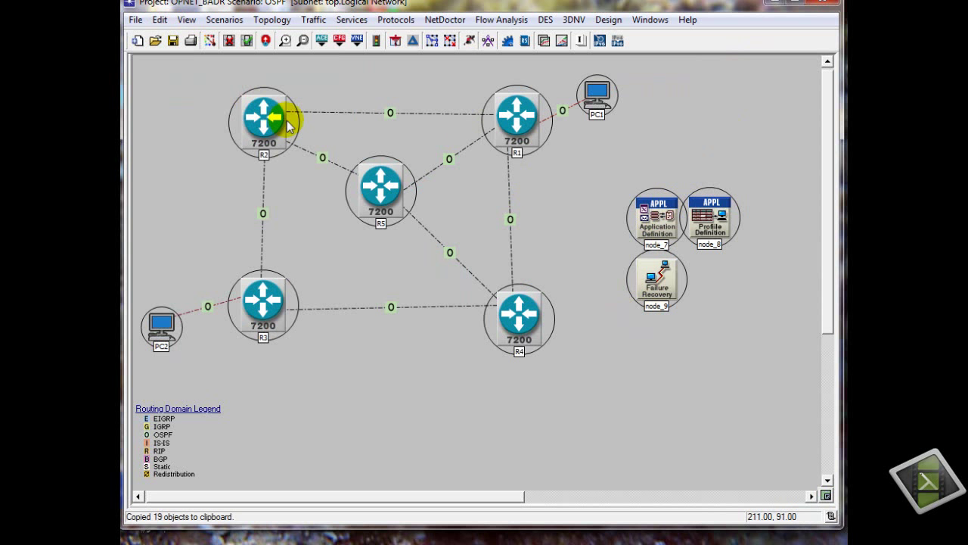
click(256, 75)
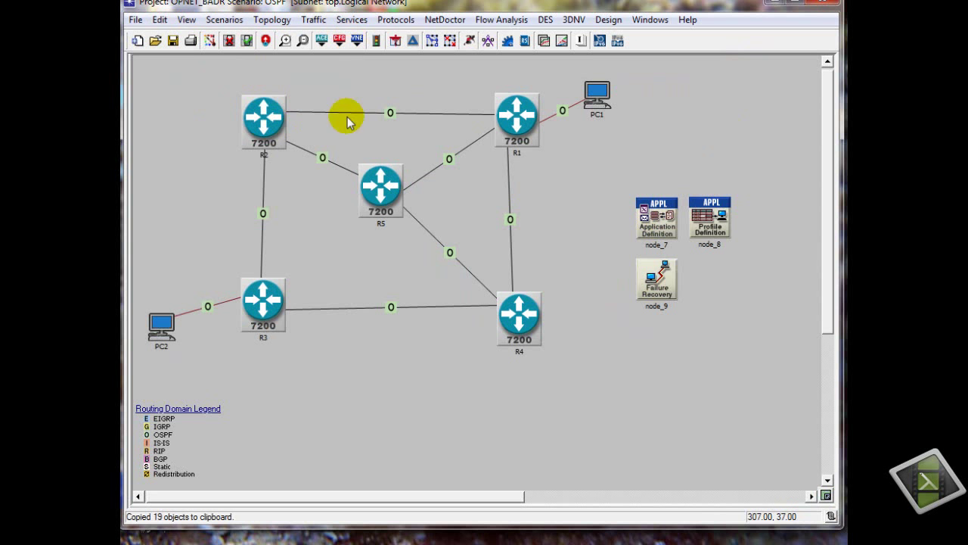
- Create a new scenario named RIP with an empty initial topology
click(225, 19)
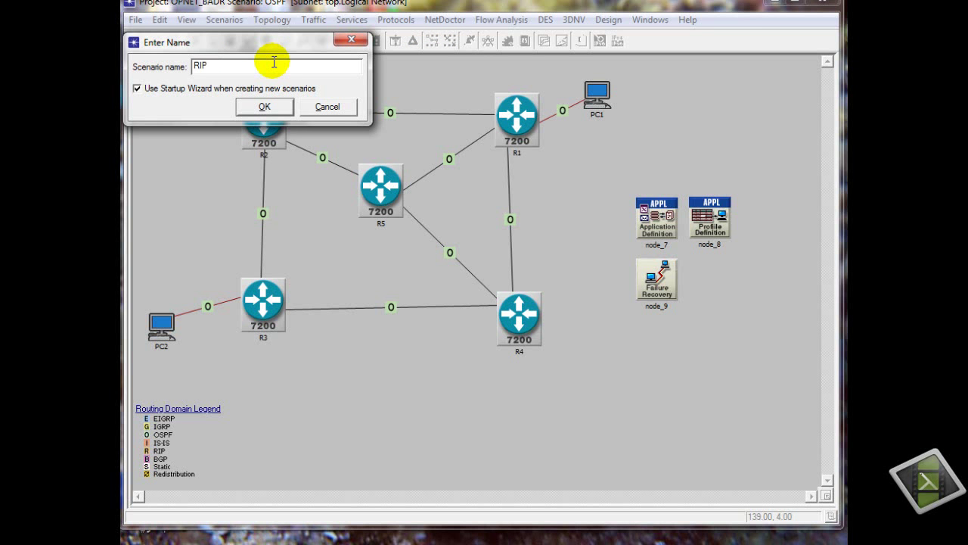
key(Return)
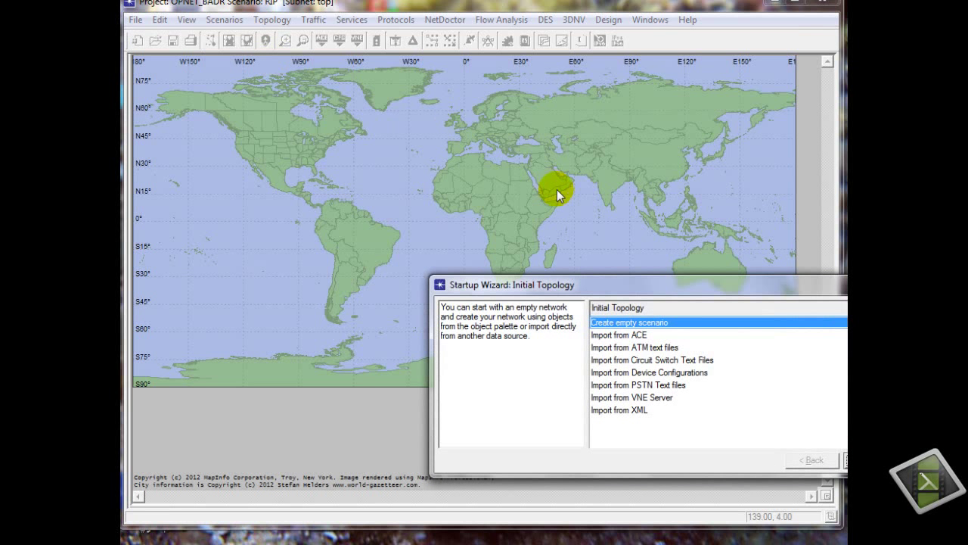
drag(579, 277, 224, 138)
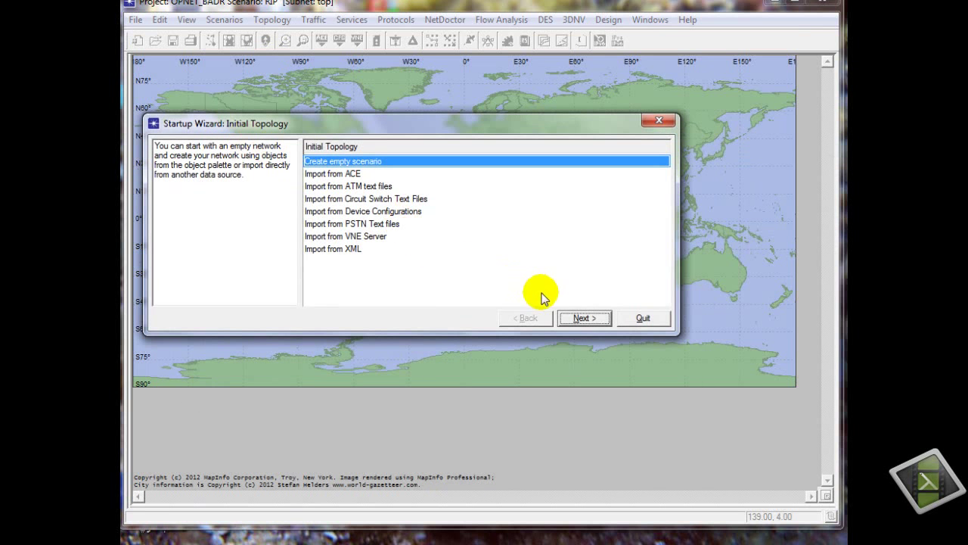
click(572, 318)
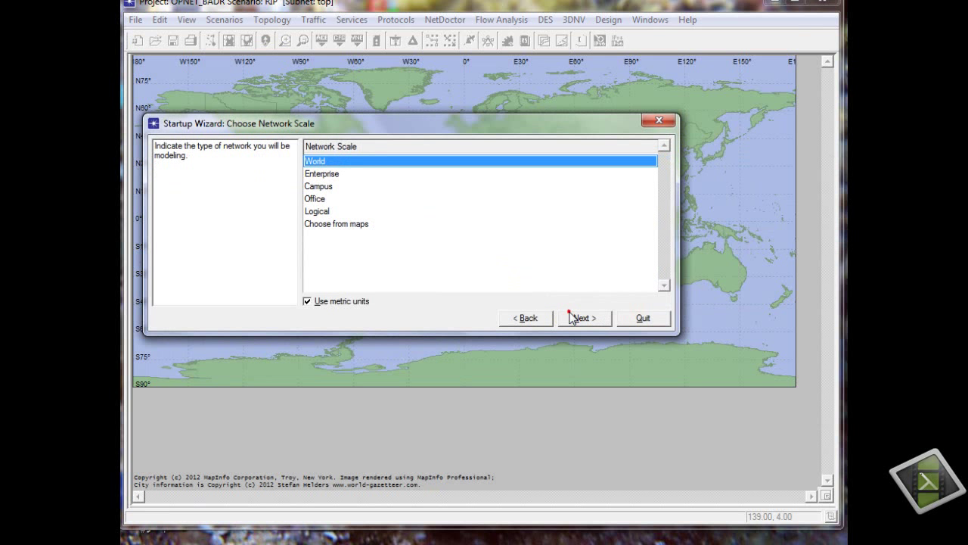
- Give the RIP scenario the Logical network scale and the Cisco model family, finish the wizard and close the object palette
click(327, 212)
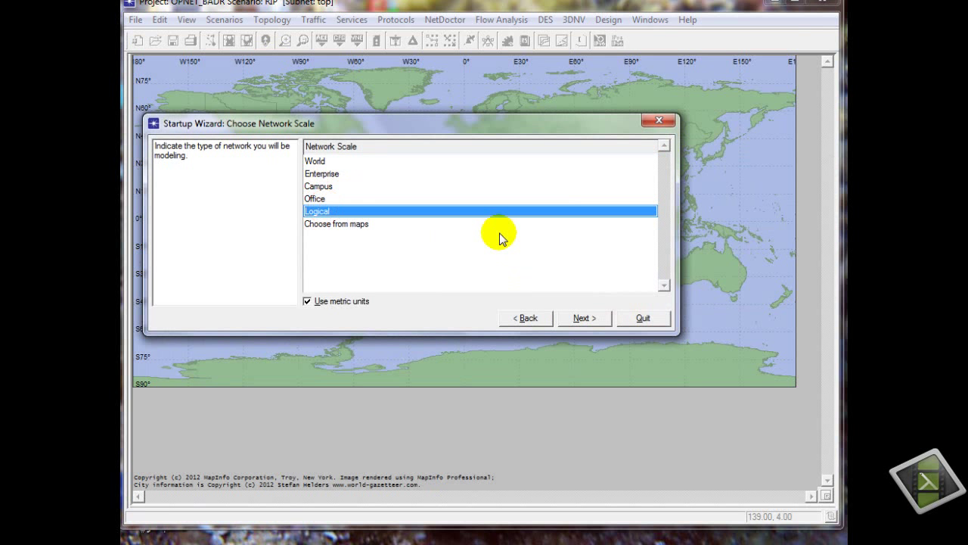
click(583, 321)
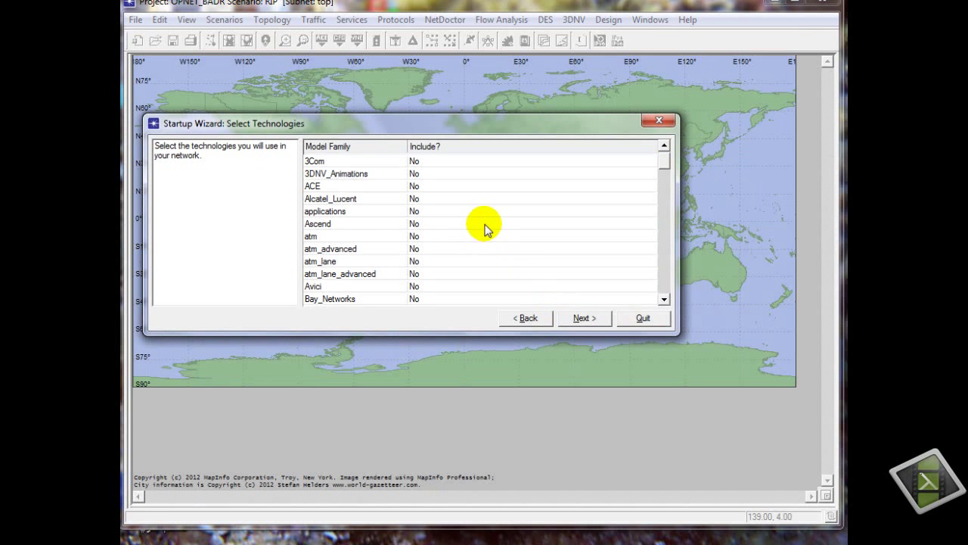
scroll(484, 226, down, 1)
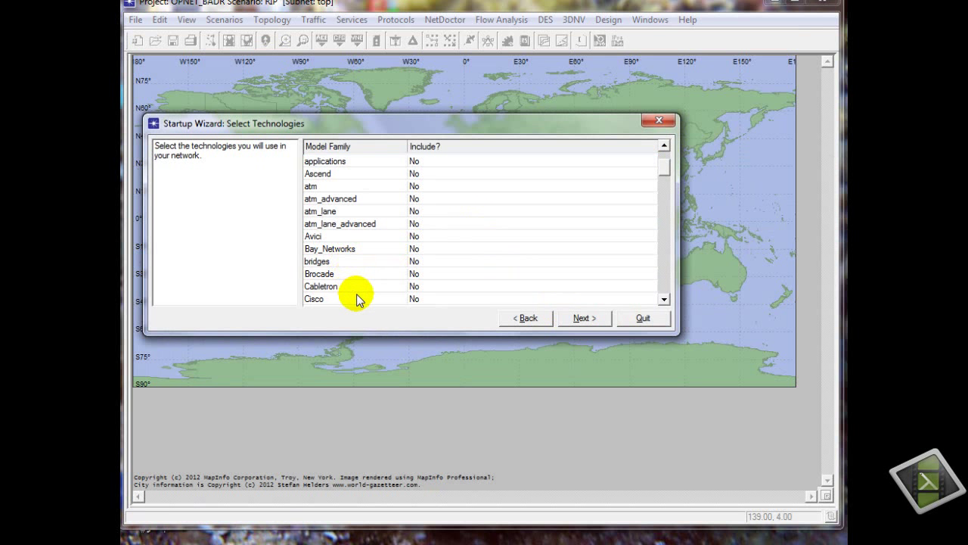
click(568, 319)
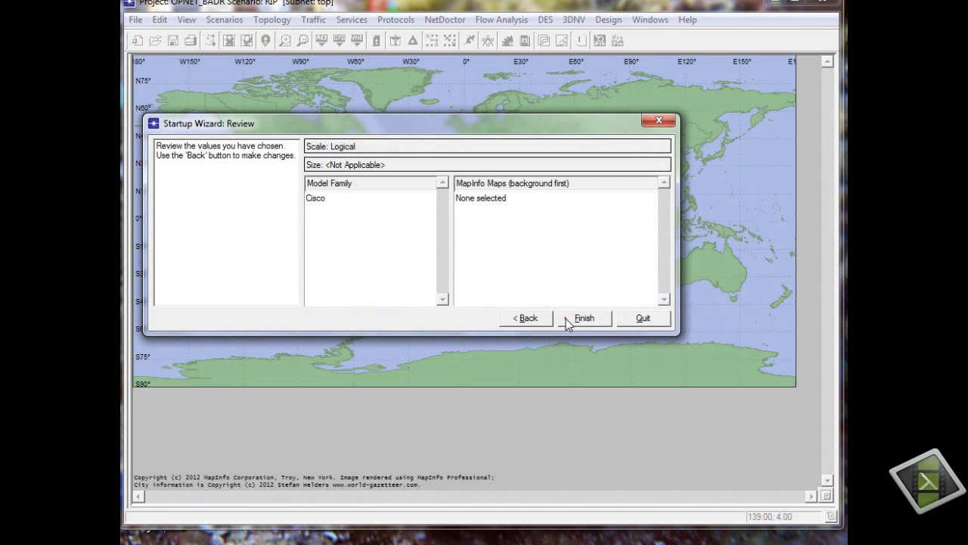
click(569, 319)
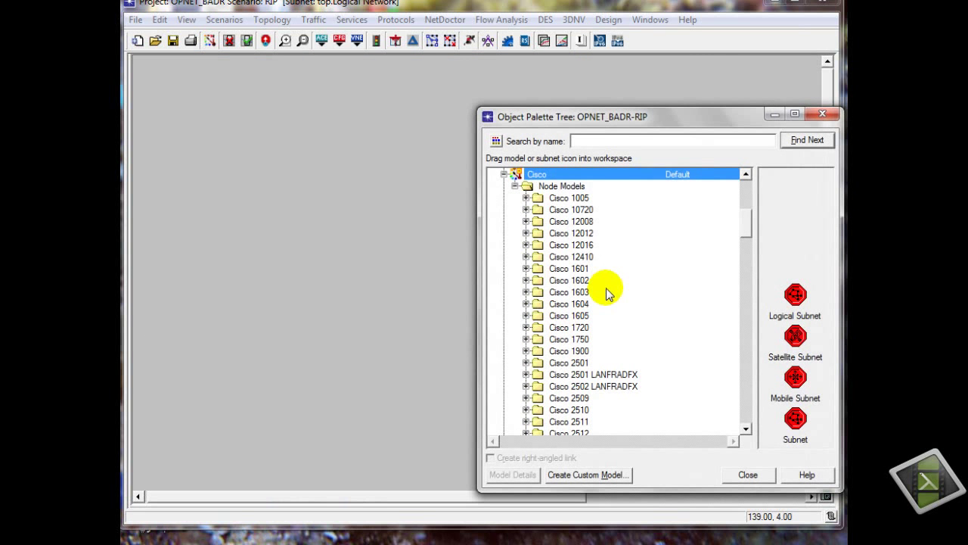
click(822, 114)
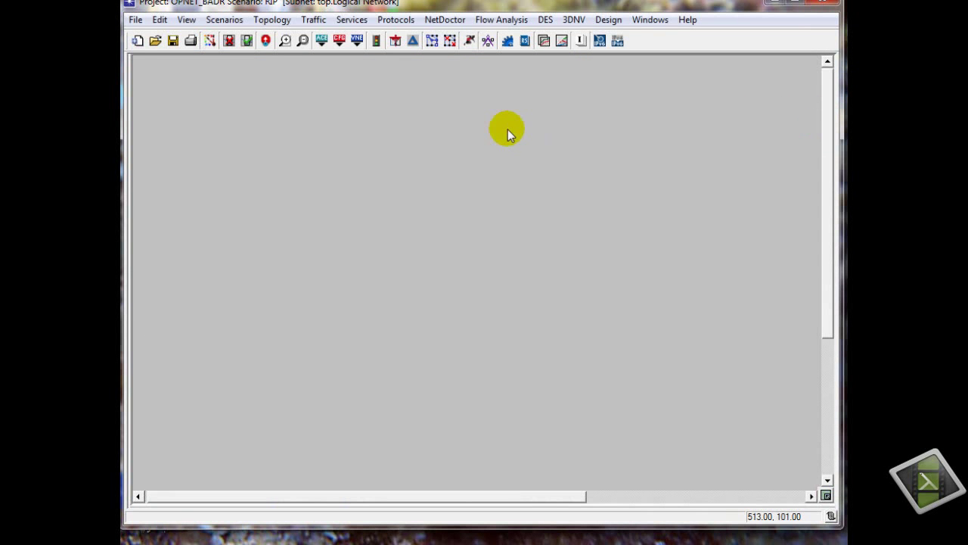
- Paste the copied network into the upper part of the empty RIP workspace and deselect it
key(ctrl+v)
click(240, 88)
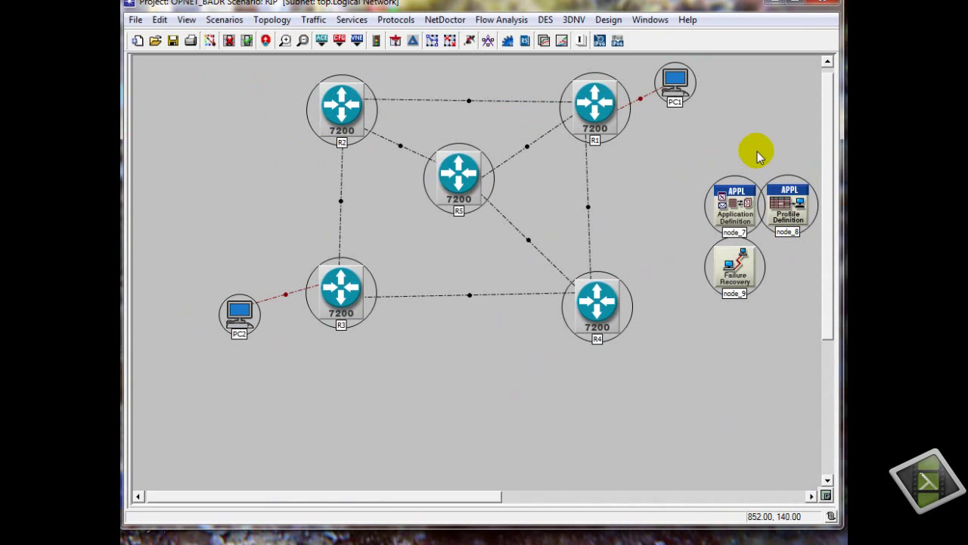
click(653, 161)
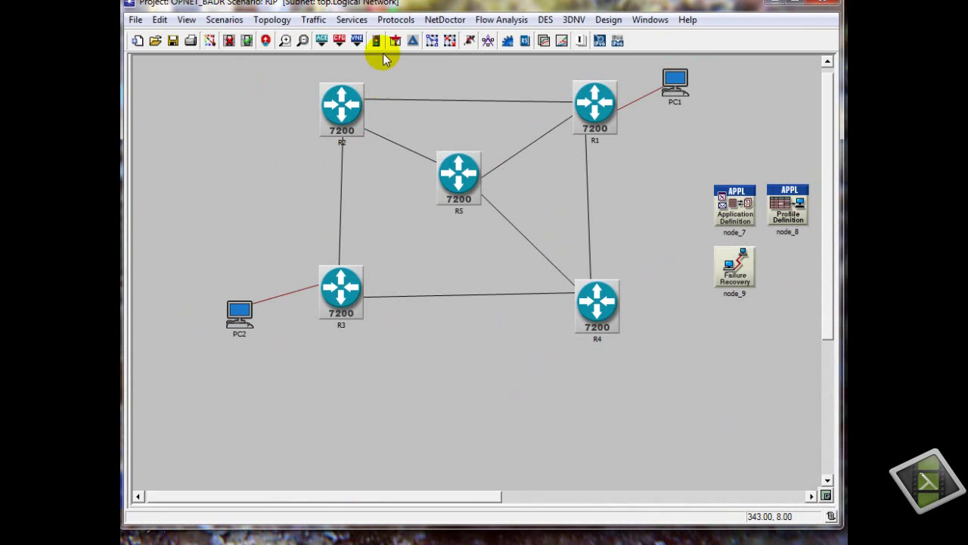
- Configure RIP as the IP routing protocol on all interfaces, including subinterfaces, with routing domains visualized
click(391, 23)
mouse_move(502, 84)
mouse_move(627, 103)
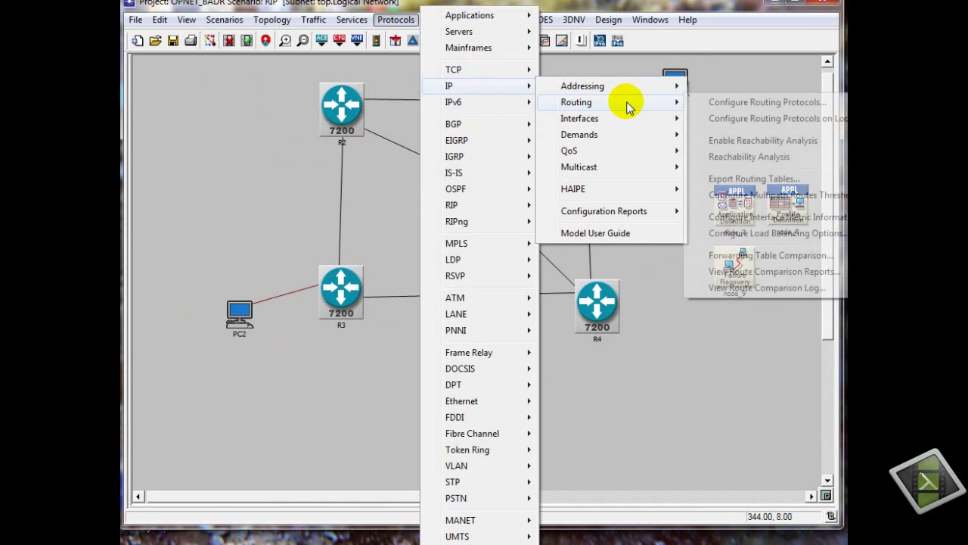
click(710, 101)
drag(461, 197, 445, 157)
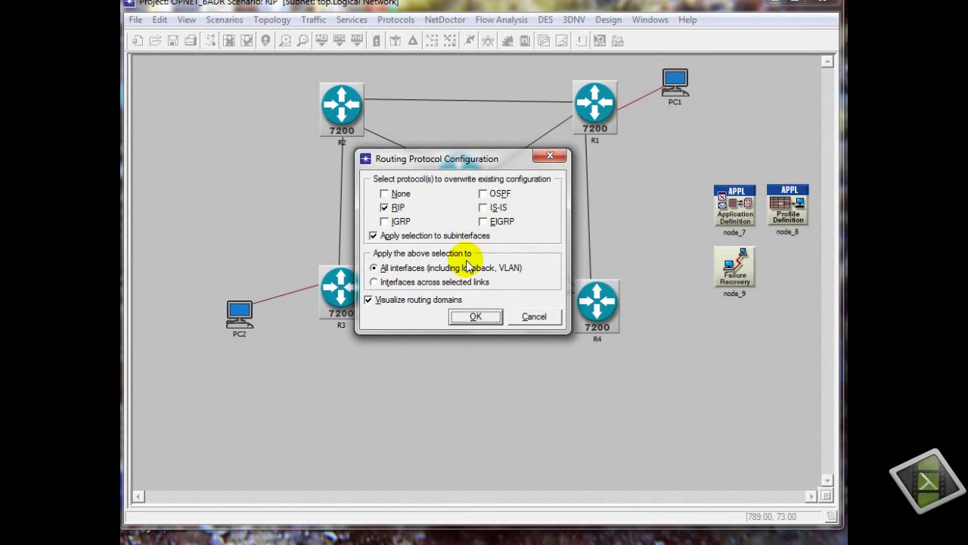
click(475, 316)
- Choose the global IP statistic Network Convergence Duration (sec) for collection in the RIP scenario
right_click(459, 359)
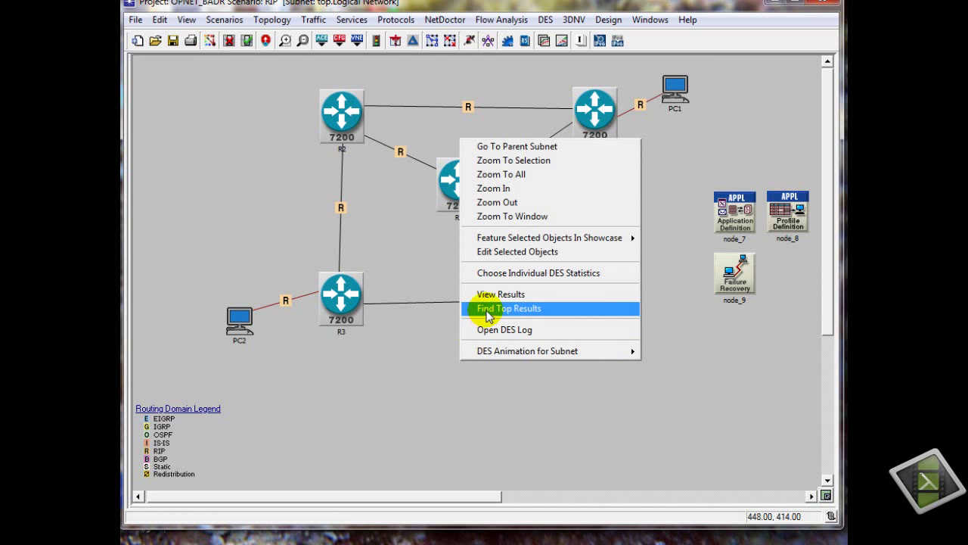
click(481, 278)
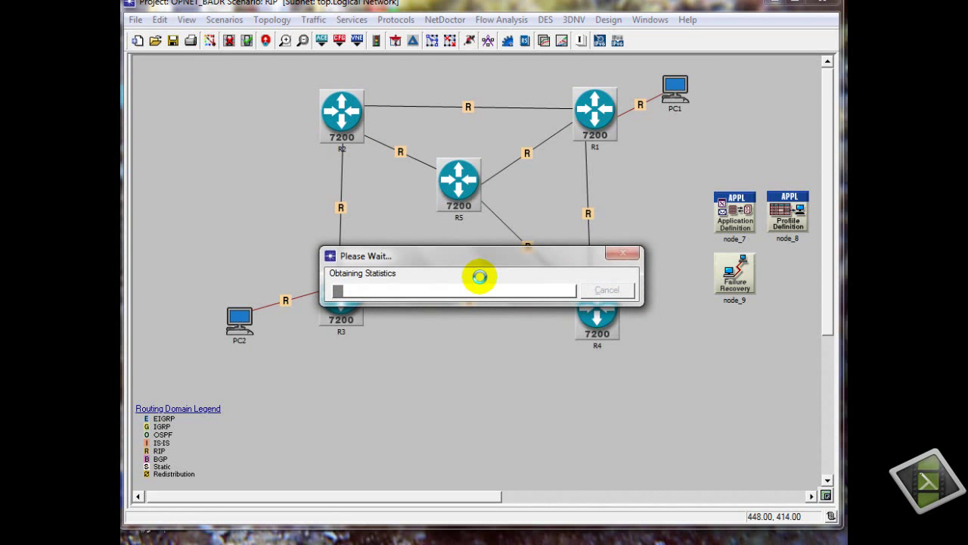
drag(493, 176, 370, 70)
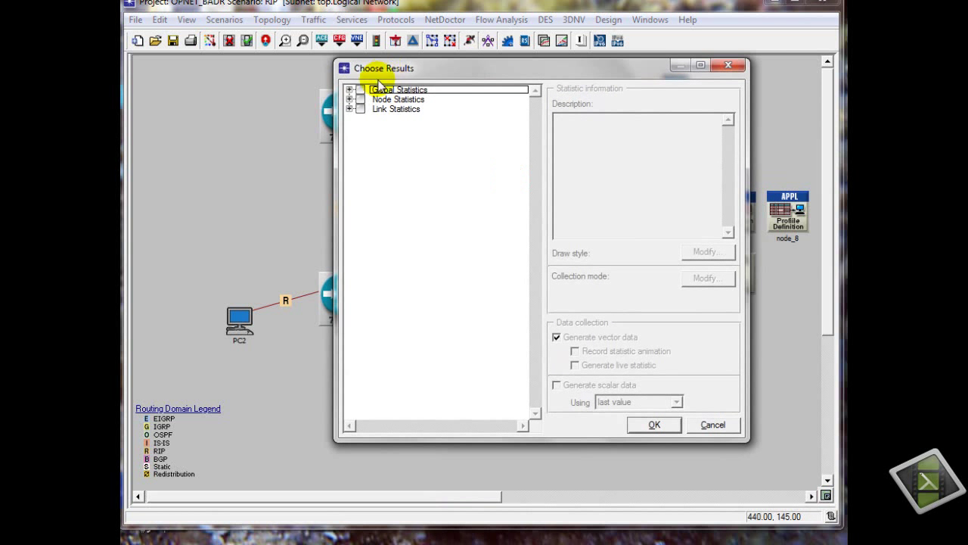
click(348, 91)
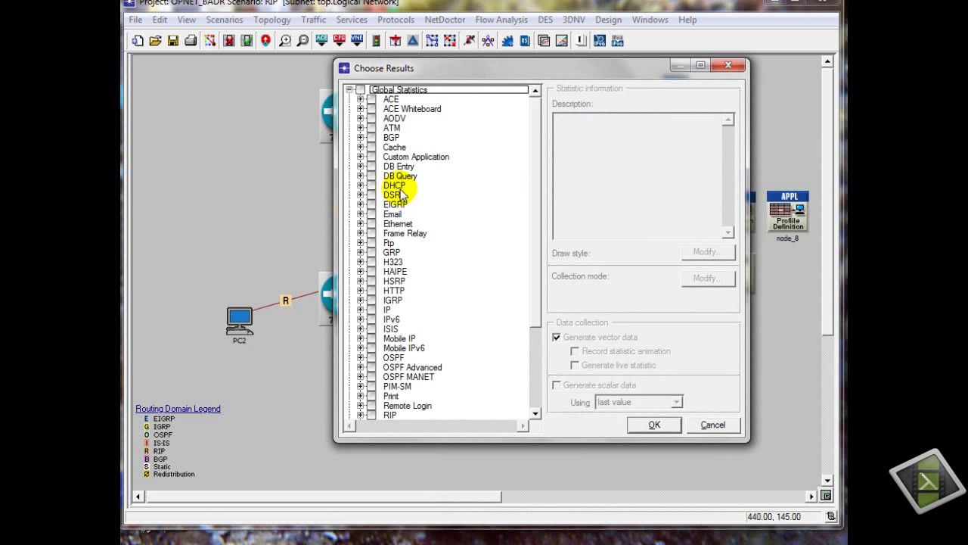
click(361, 310)
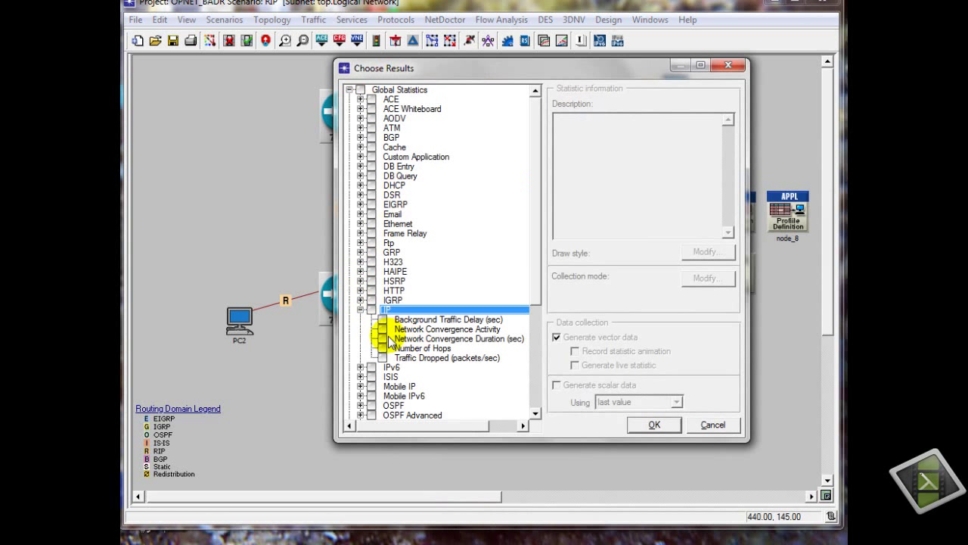
click(382, 339)
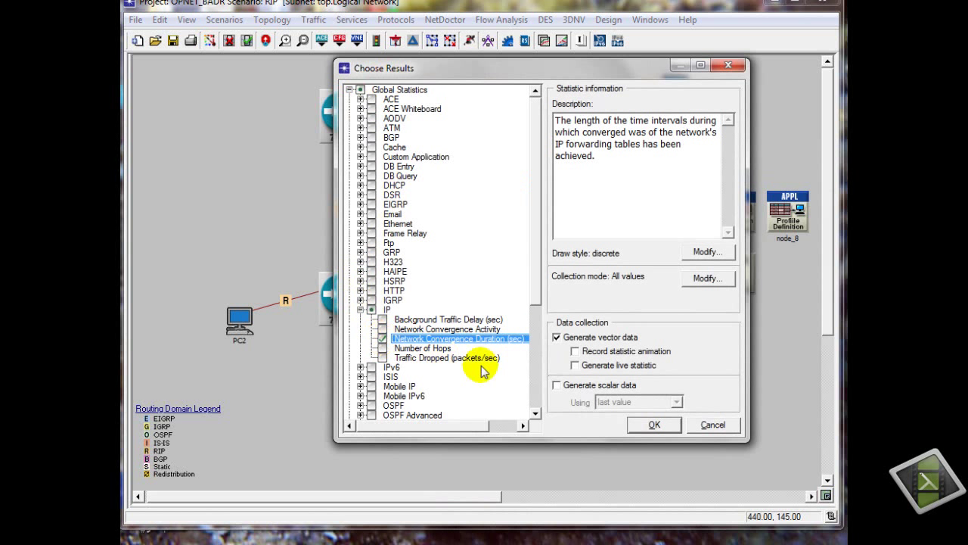
click(645, 425)
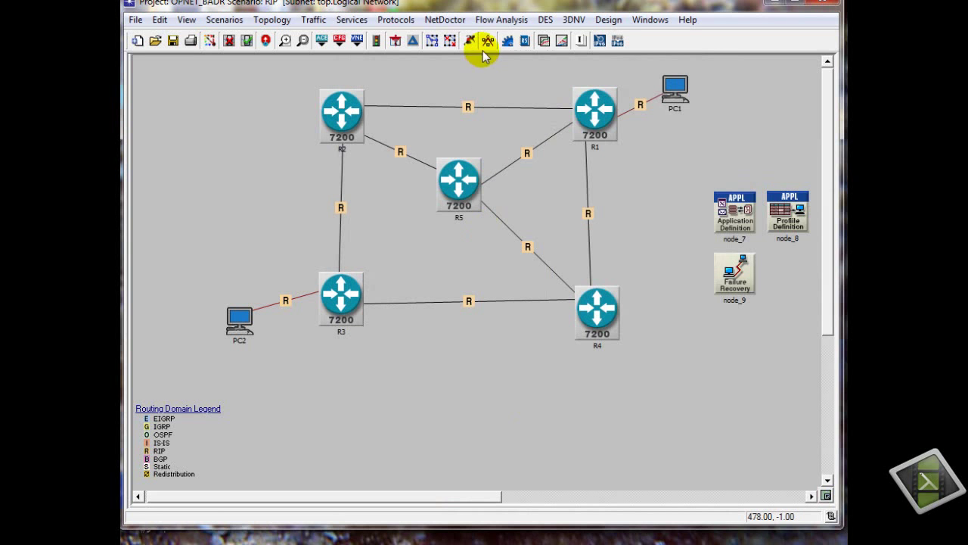
- Run the discrete event simulation of the RIP scenario for 15 minutes and close the progress window when it completes
click(545, 22)
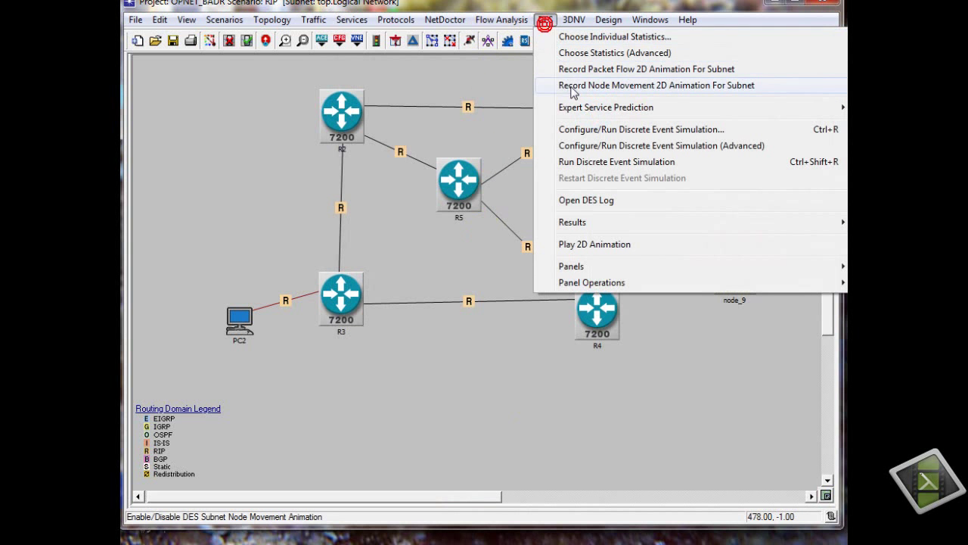
click(610, 130)
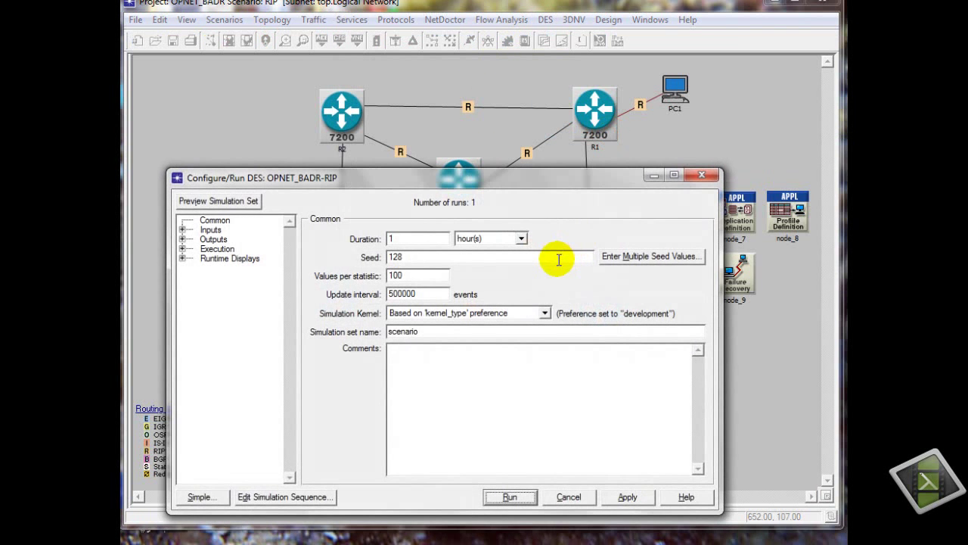
click(476, 240)
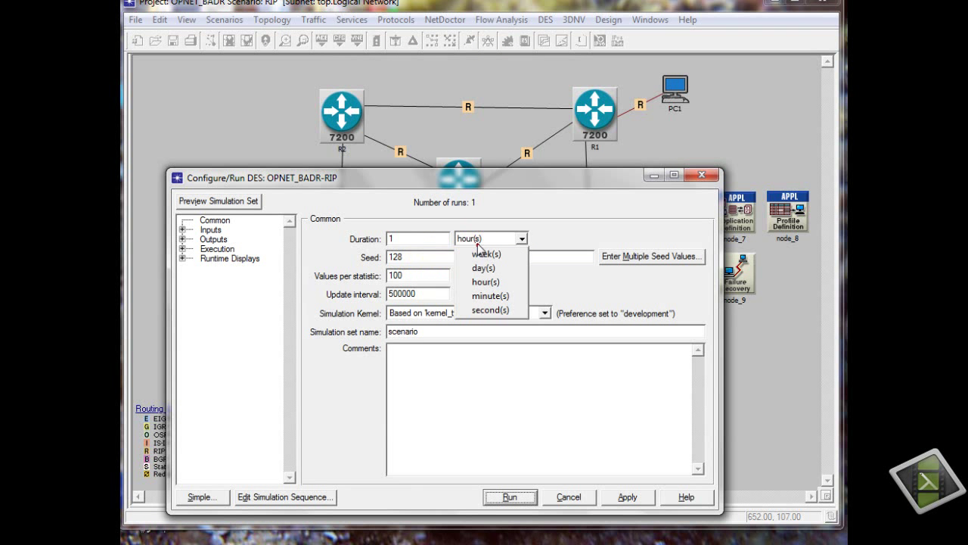
click(487, 295)
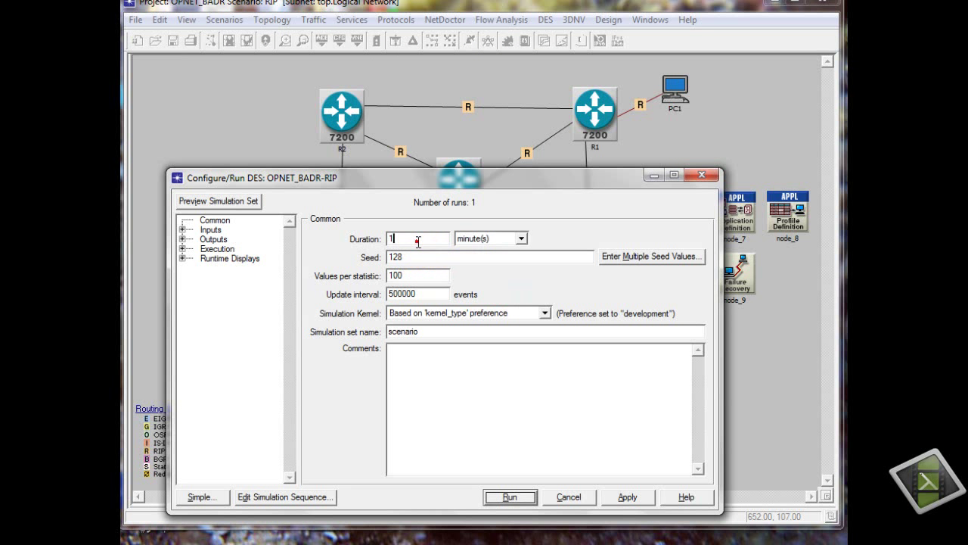
text(5)
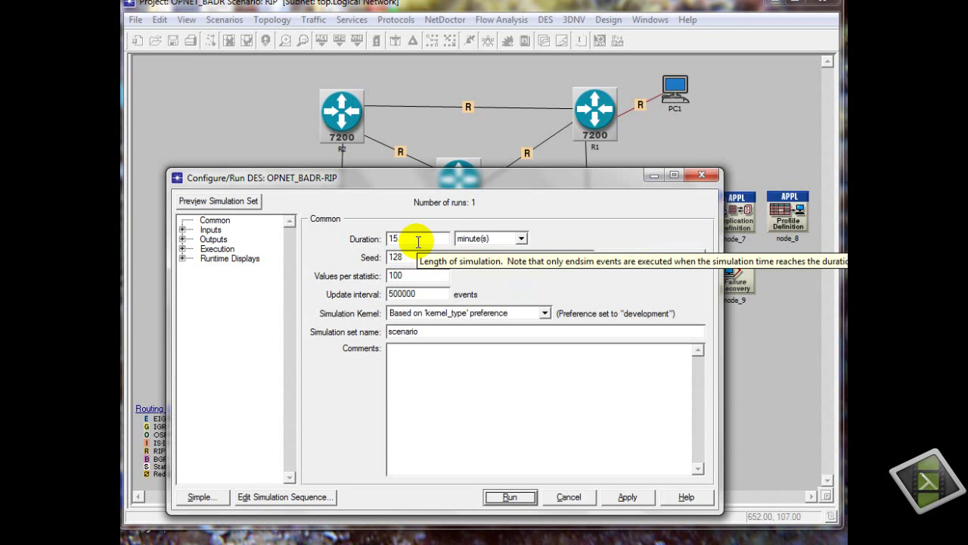
click(501, 497)
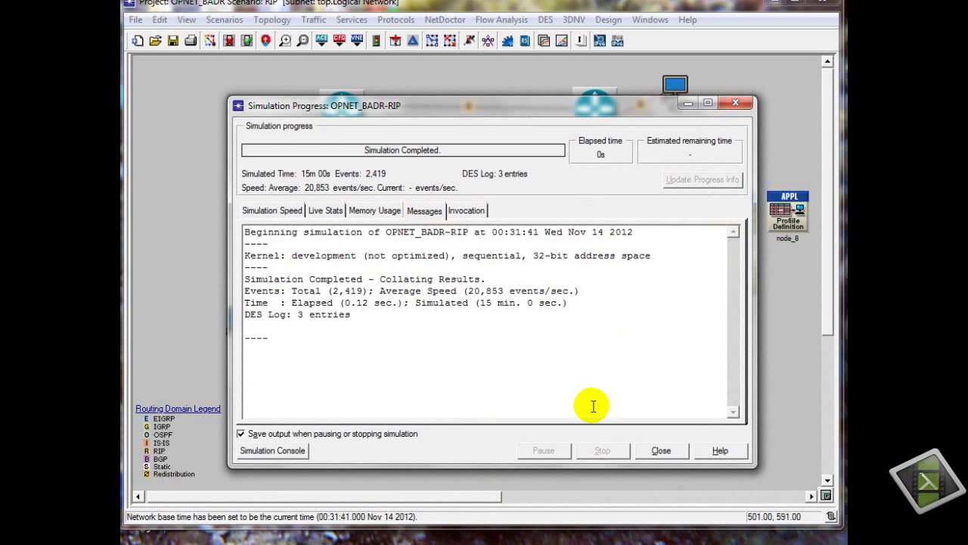
click(660, 451)
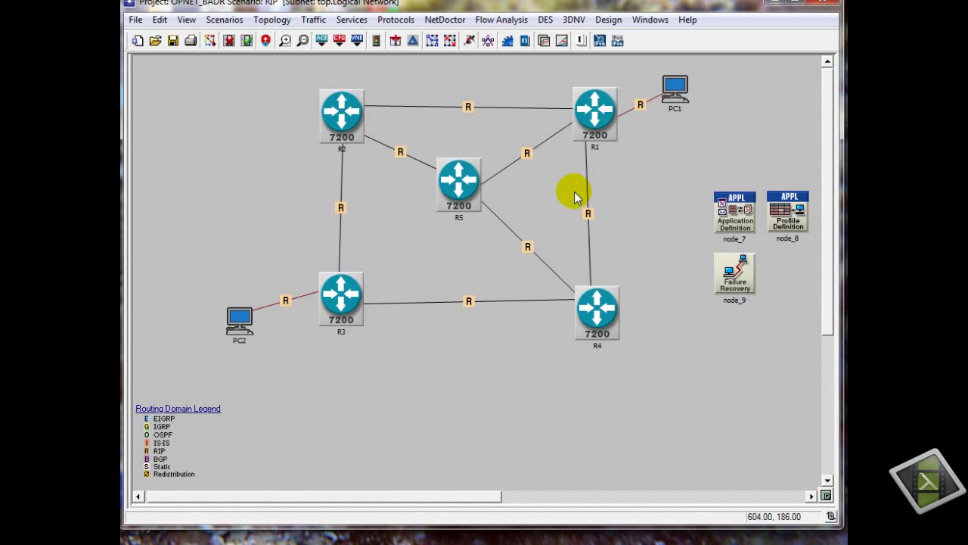
- Open the simulation results for the current project and include both the OSPF and RIP scenarios
click(547, 47)
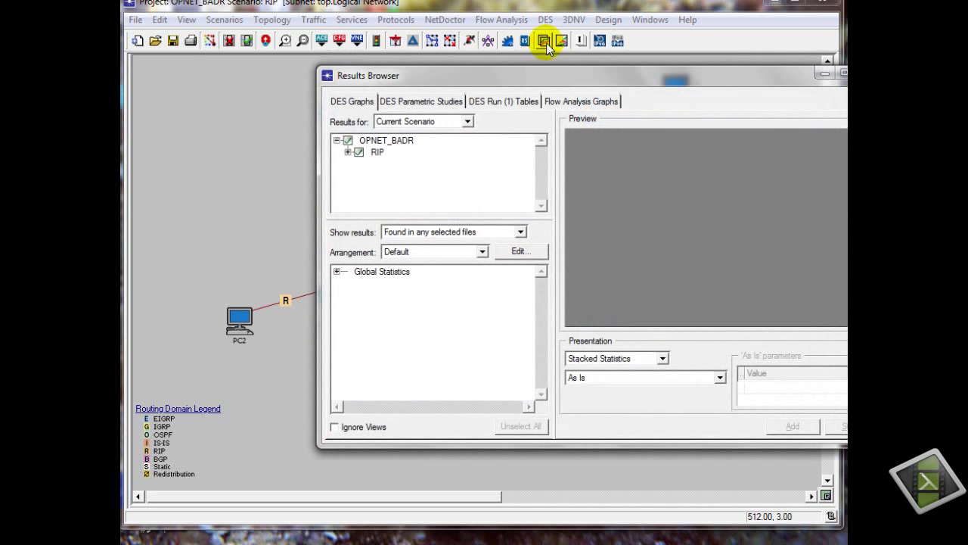
drag(534, 81, 469, 80)
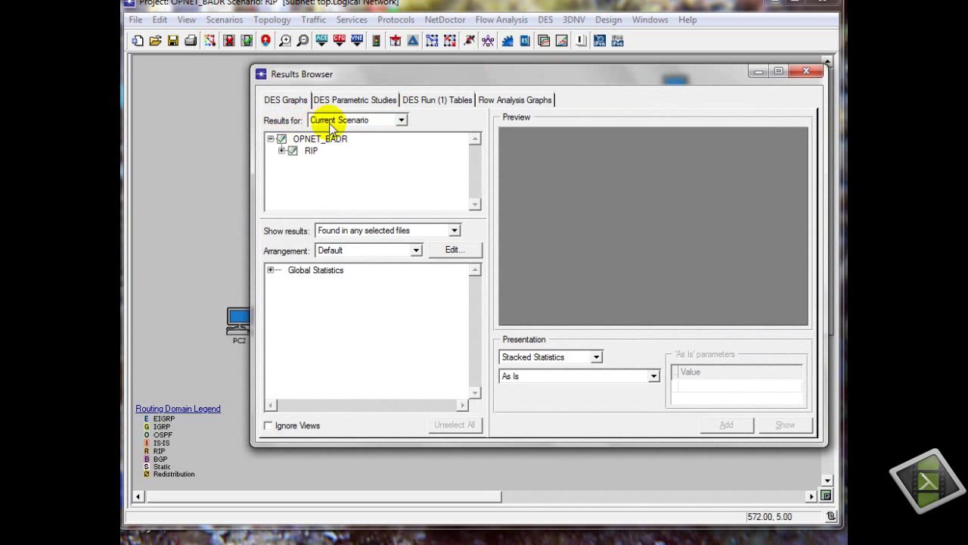
click(400, 121)
click(389, 147)
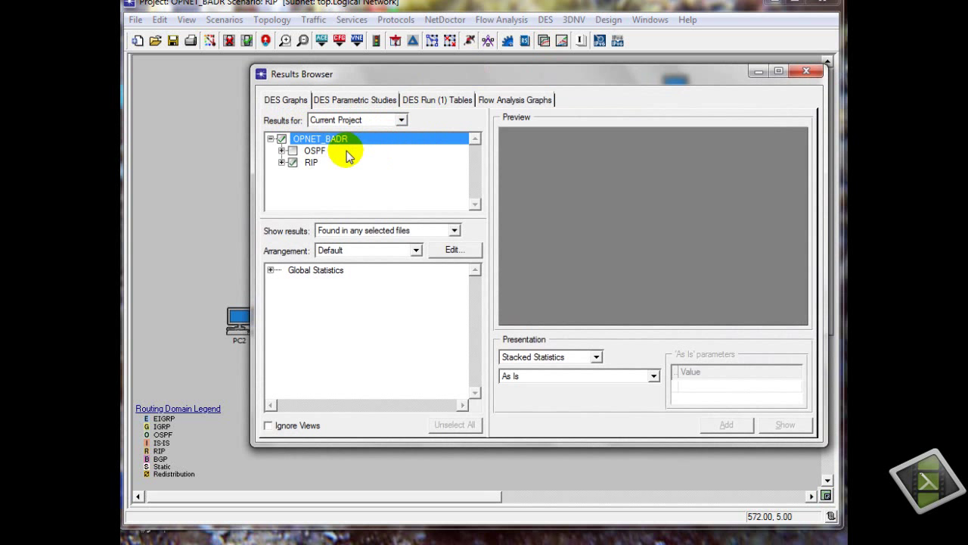
click(292, 152)
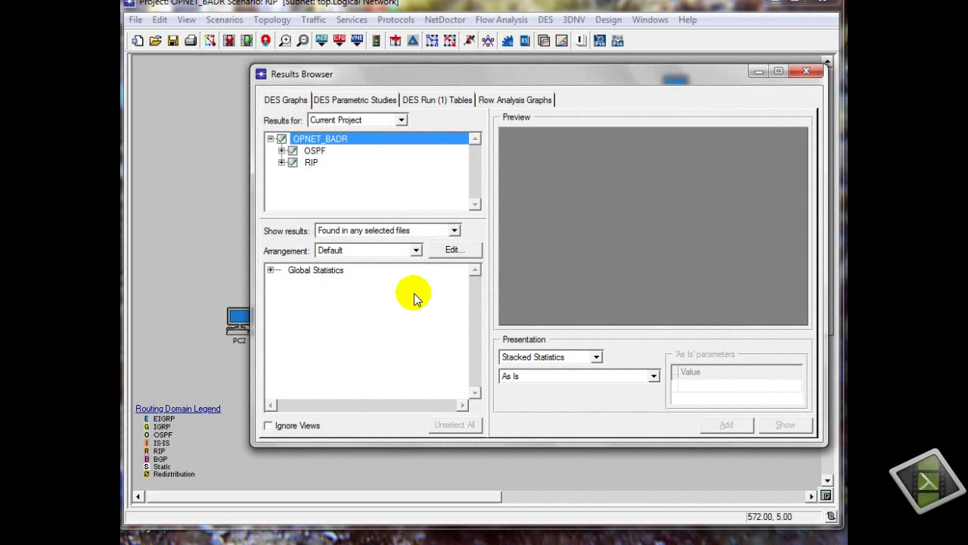
- Preview the global IP statistic Network Convergence Duration (sec) for the selected scenarios
click(273, 272)
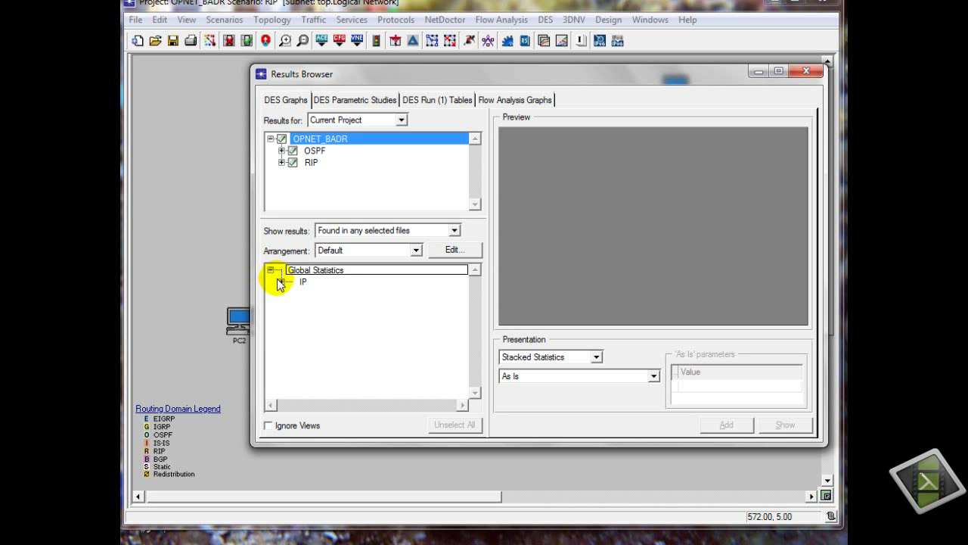
click(280, 282)
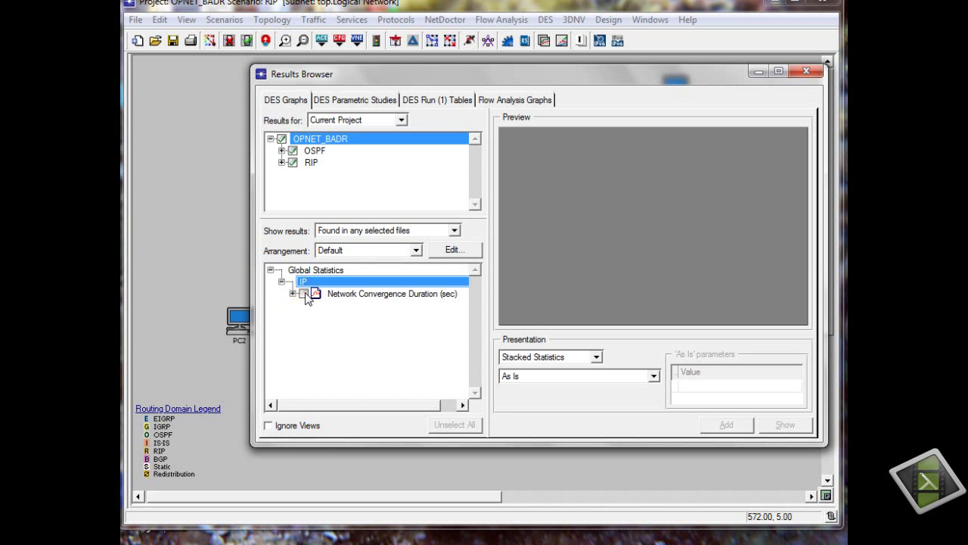
click(304, 293)
drag(502, 75, 421, 56)
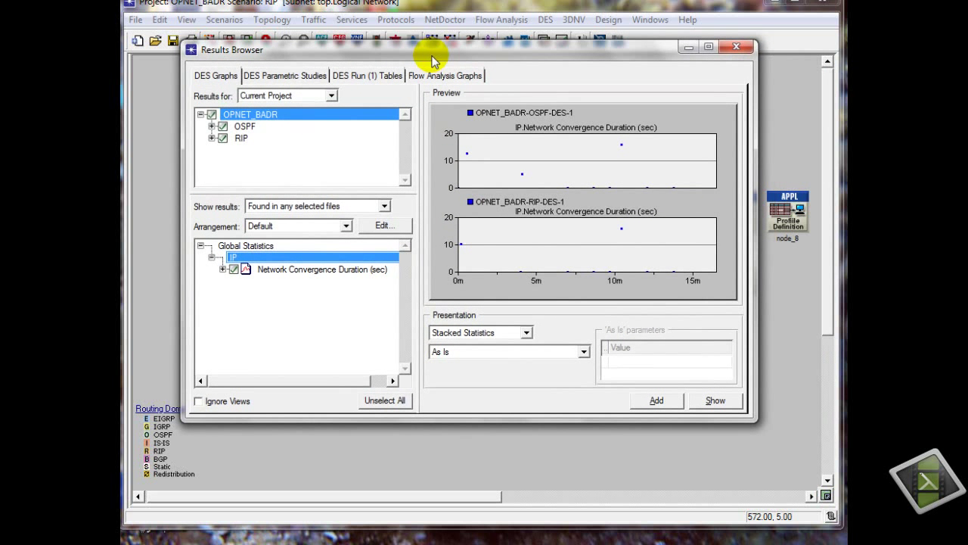
- Present the convergence duration as average values with overlaid statistics and show the graph in its own window
click(482, 356)
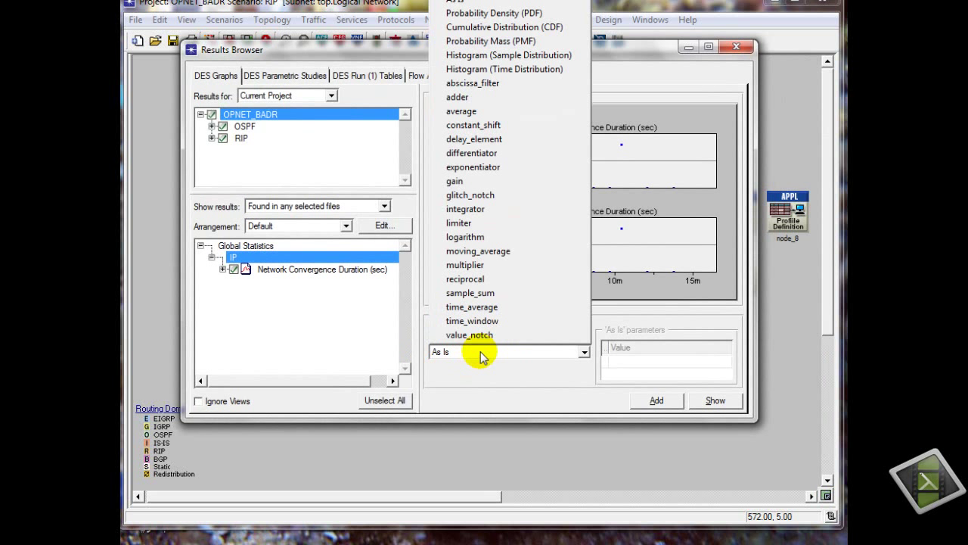
click(508, 112)
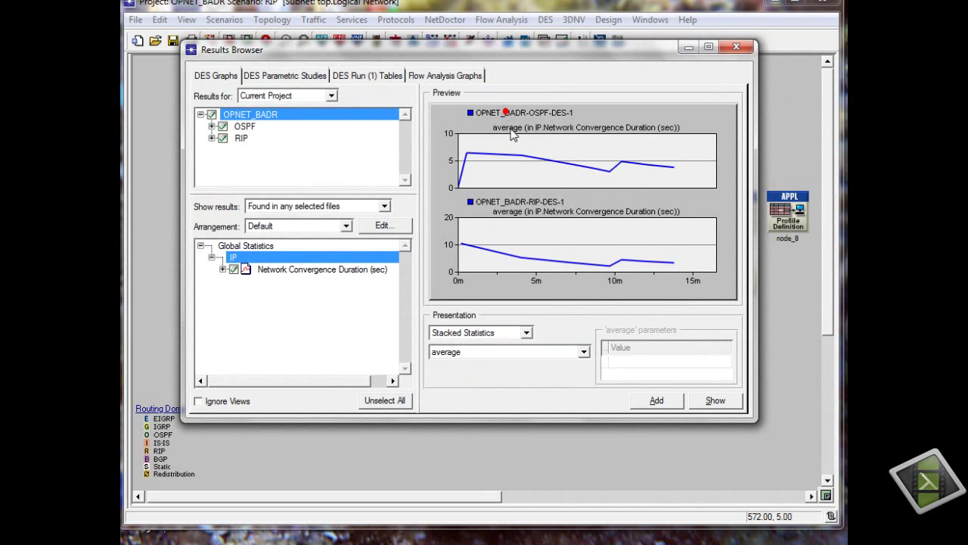
click(497, 333)
click(493, 345)
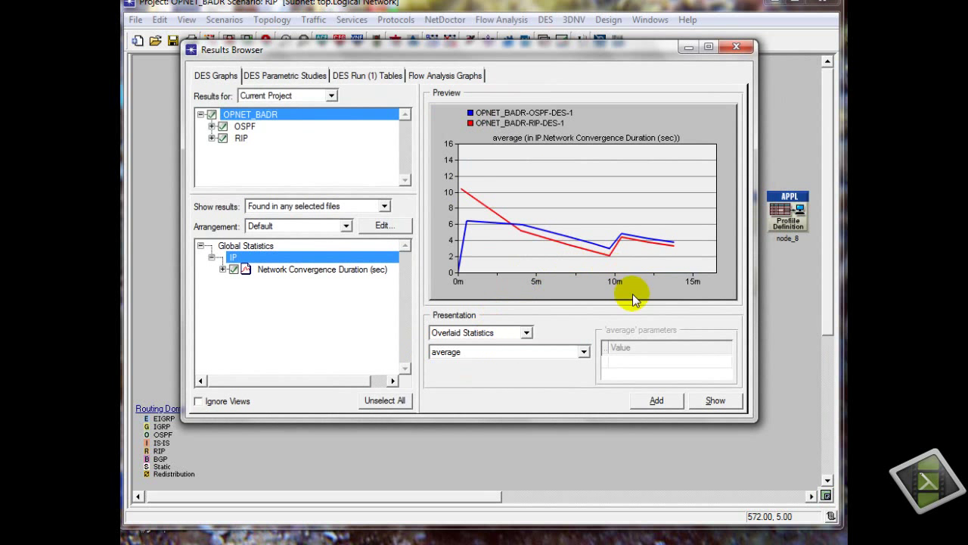
click(701, 406)
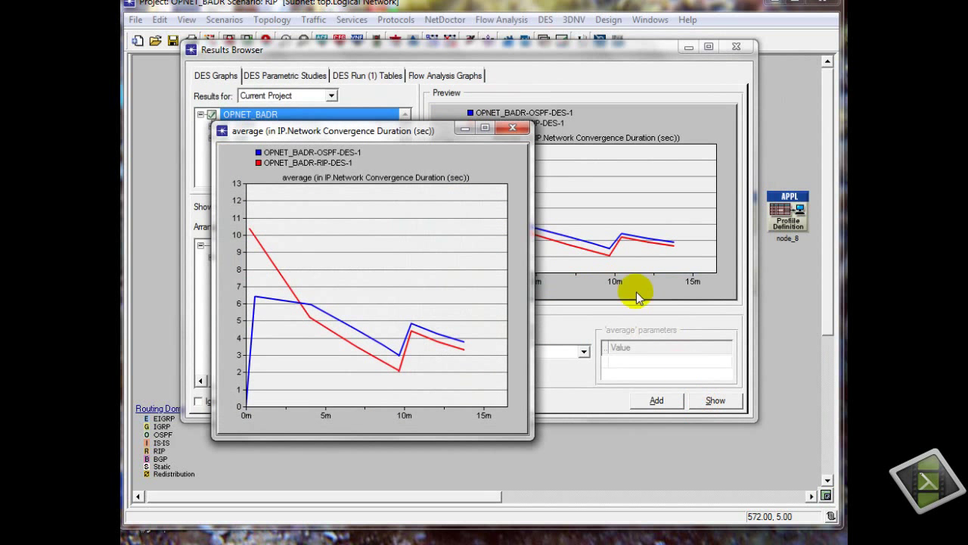